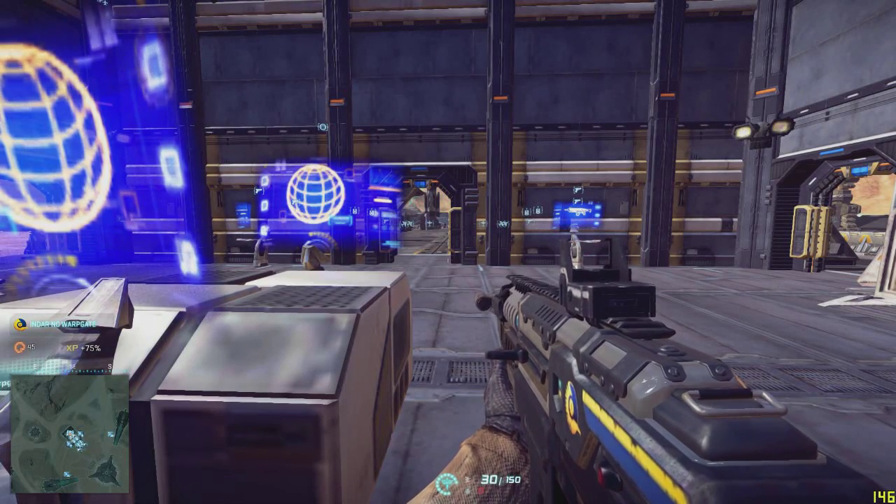
Walk around the warpgate room, then open and close the continent warp selection screen
key("s")
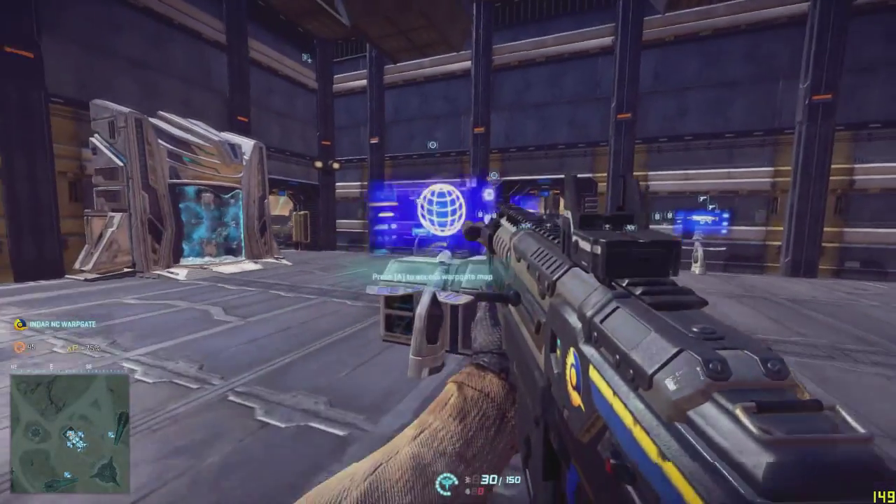
key("a")
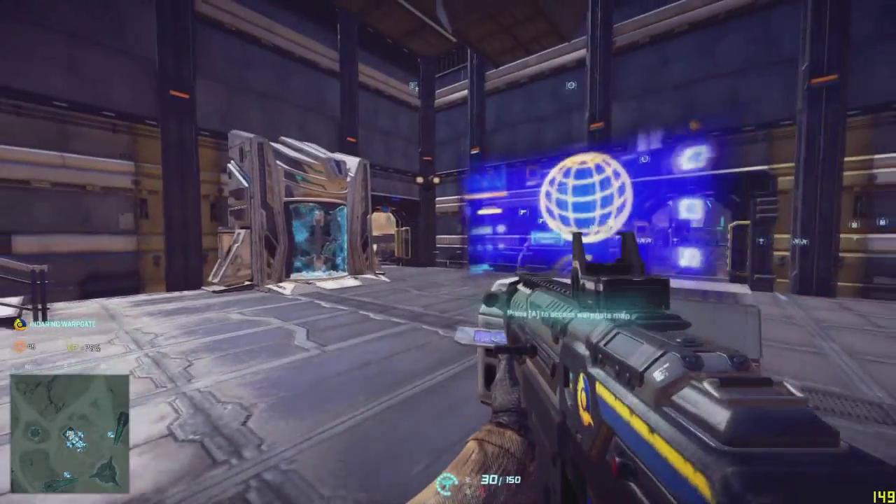
key("e")
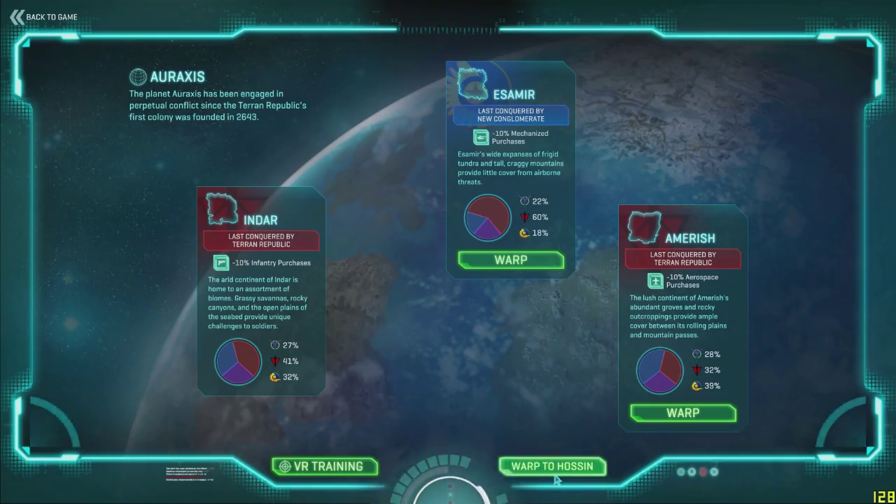
key("Escape")
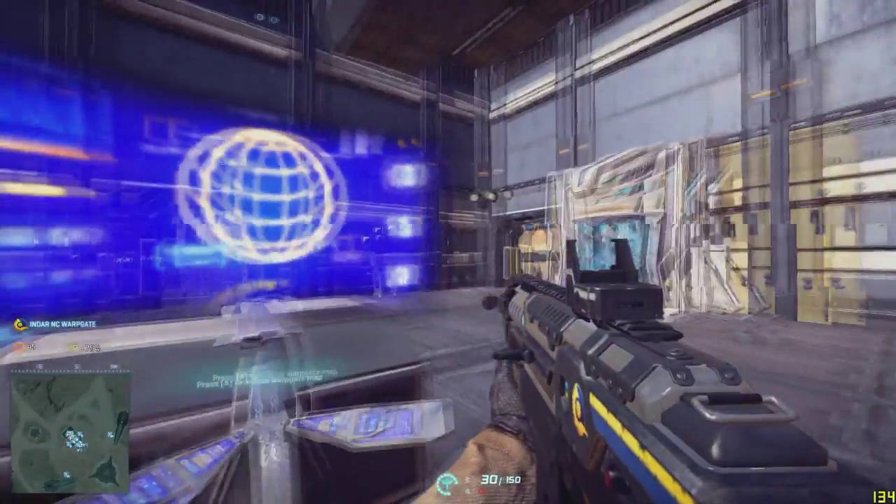
Walk through the hangar onto the platform, aim down sights, then bring up the menu screen
key("w")
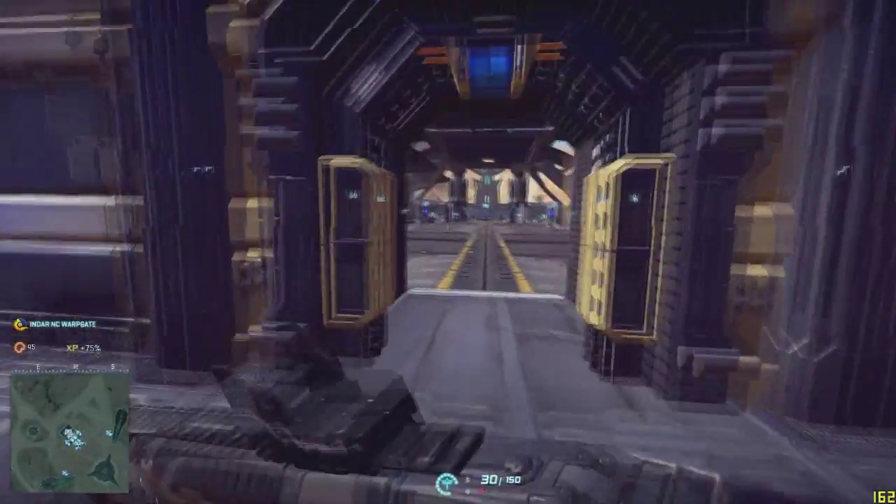
key("w")
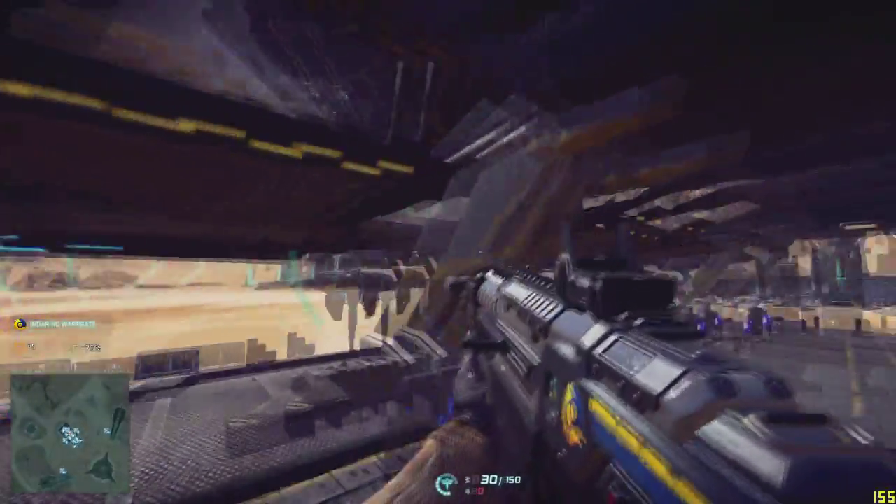
key("w")
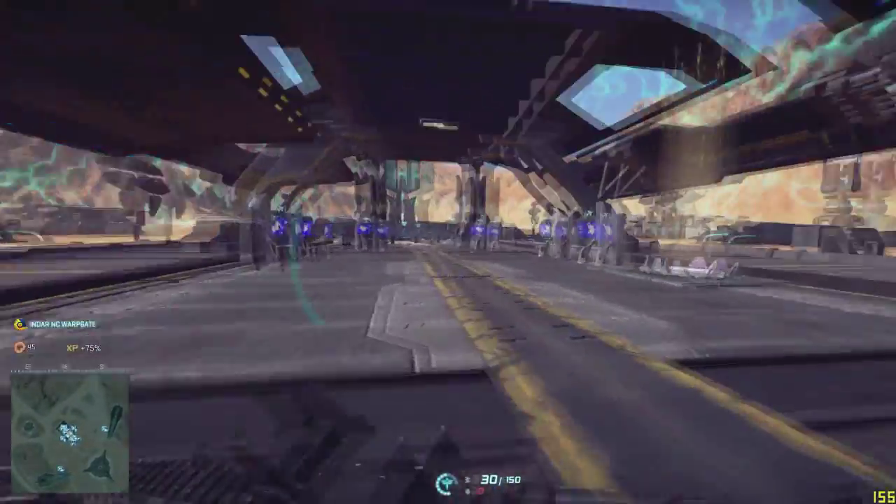
key("w")
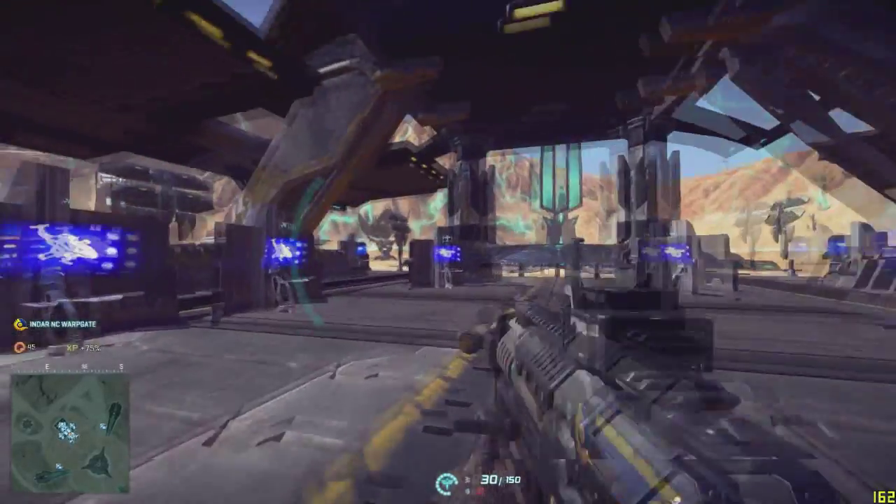
right_click(449, 252)
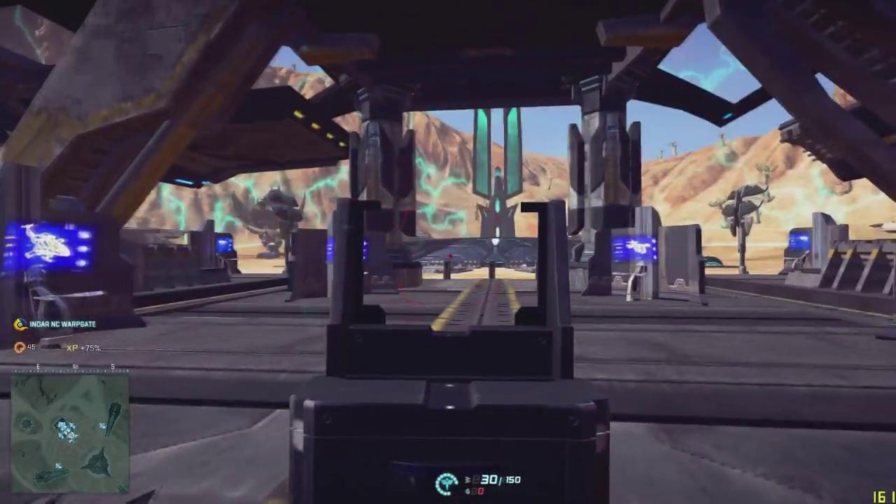
key("Escape")
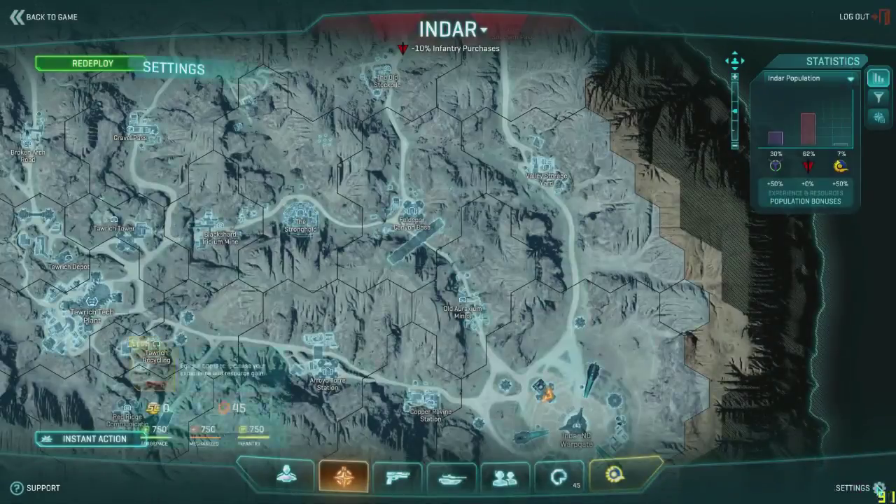
On the General settings page, set ADS Mouse Sensitivity to 0.50 and raise Mouse Sensitivity from 0.01 to 0.50
left_click(857, 488)
left_click(210, 89)
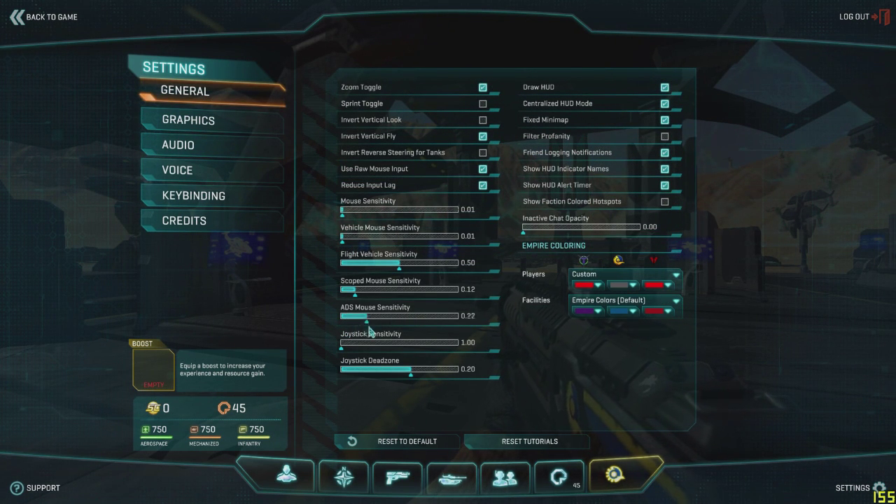
mouse_move(420, 332)
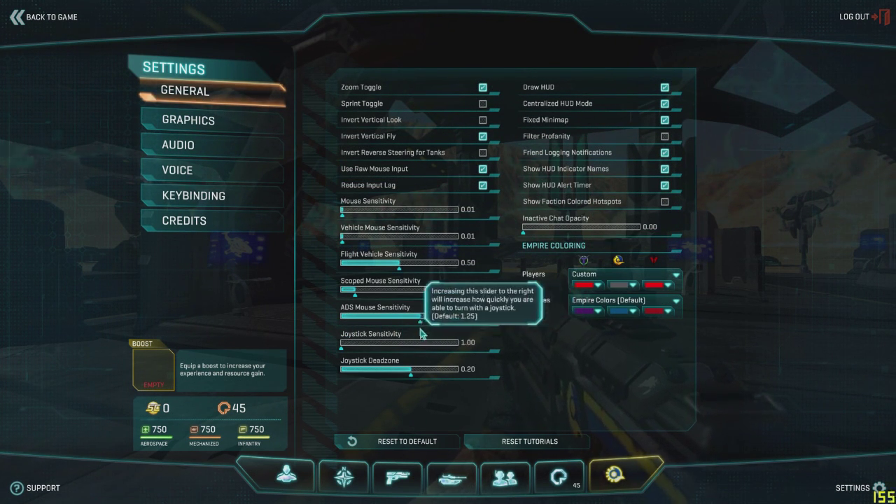
left_click_drag(453, 318, 342, 322)
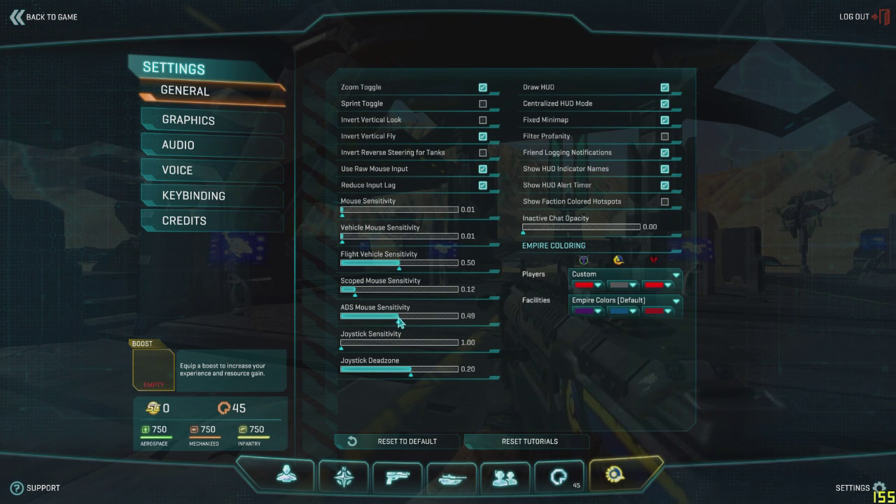
left_click_drag(400, 321, 402, 320)
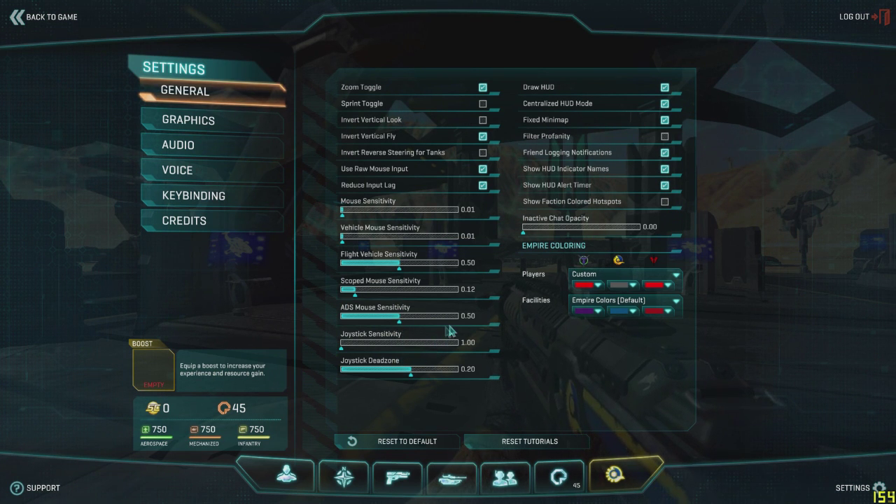
mouse_move(399, 315)
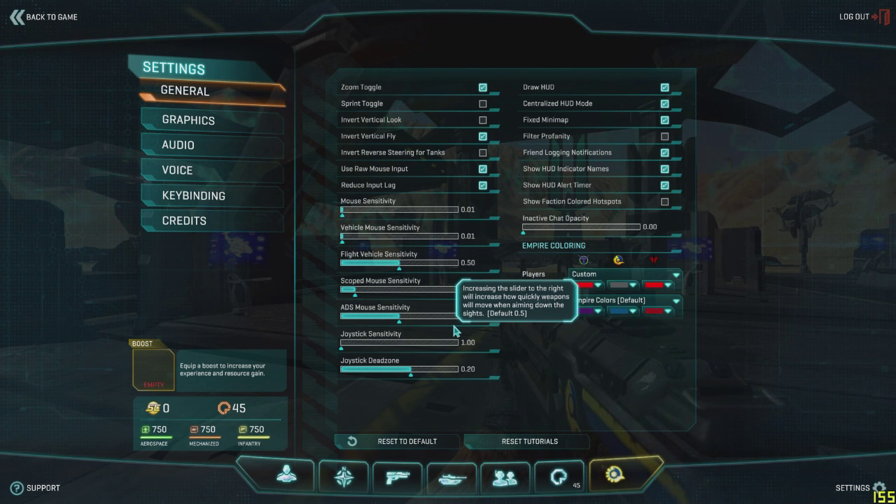
left_click(403, 210)
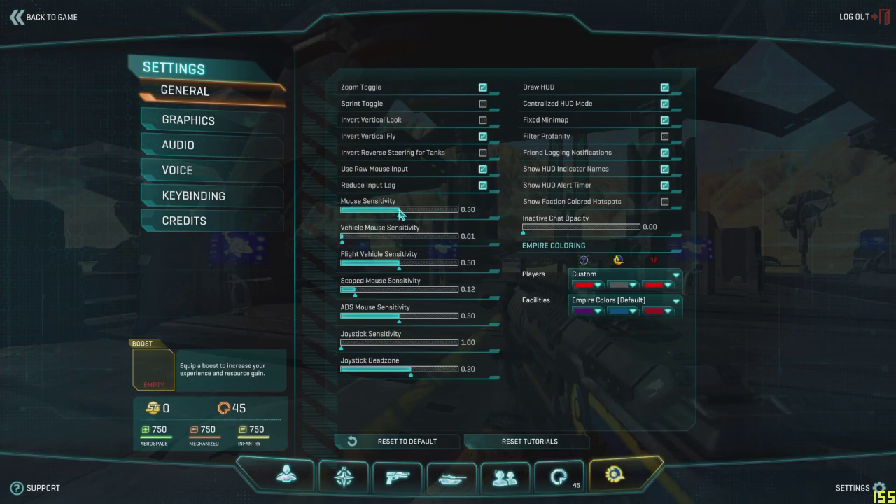
Test aiming at 0.50, then drop Mouse and ADS Mouse Sensitivity to 0.01 and resume play
key("Escape")
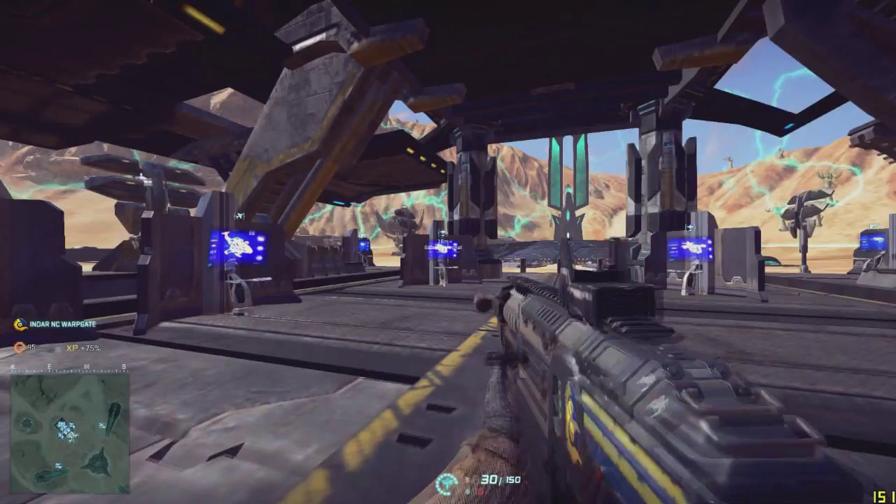
right_click(448, 252)
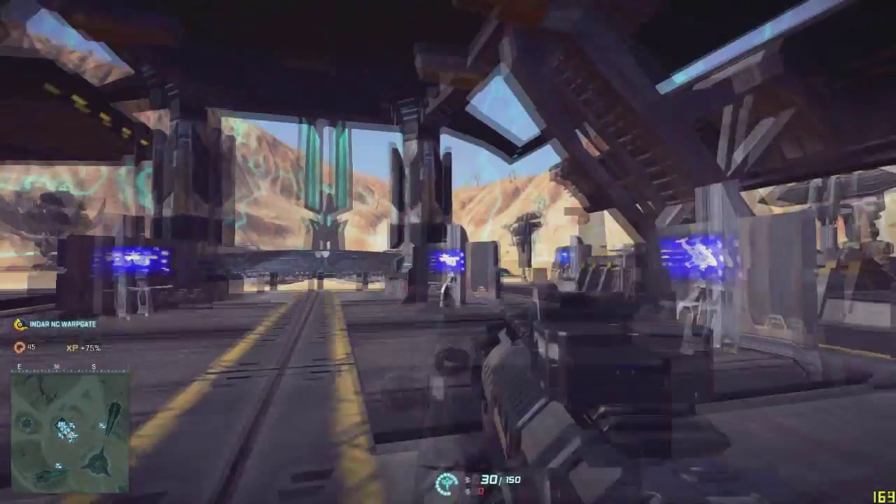
key("Escape")
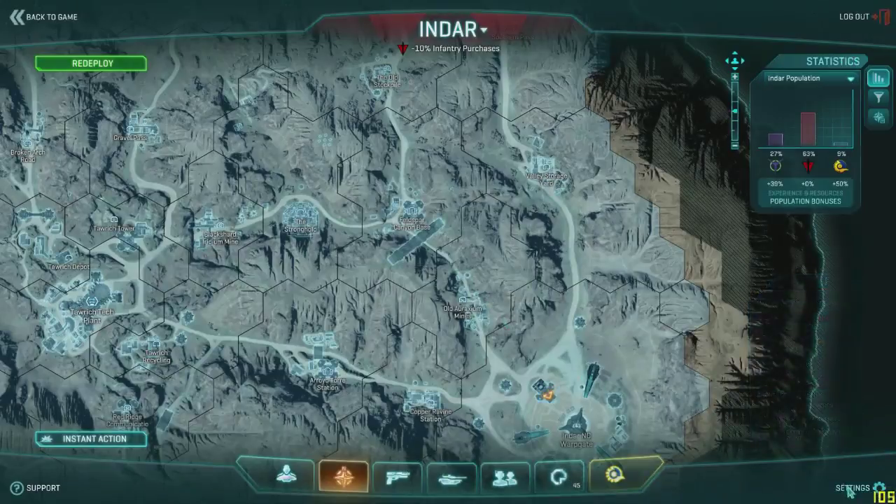
left_click(614, 476)
left_click_drag(399, 210, 341, 210)
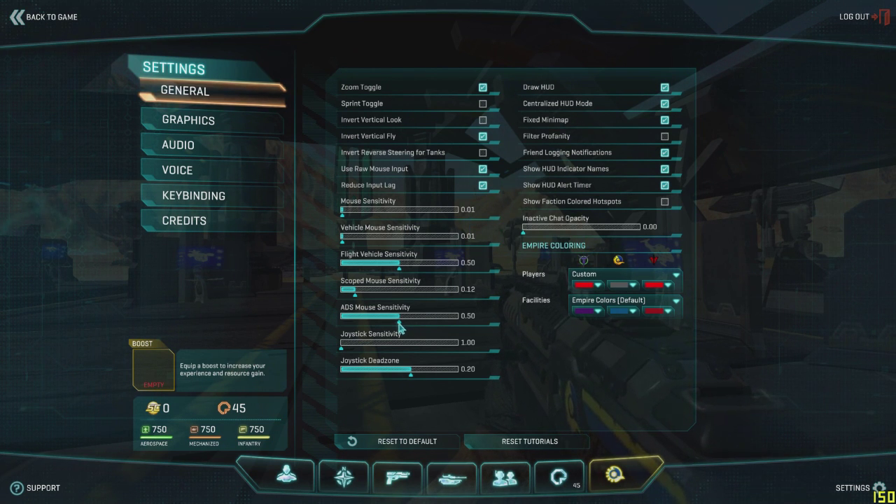
left_click_drag(400, 317, 371, 317)
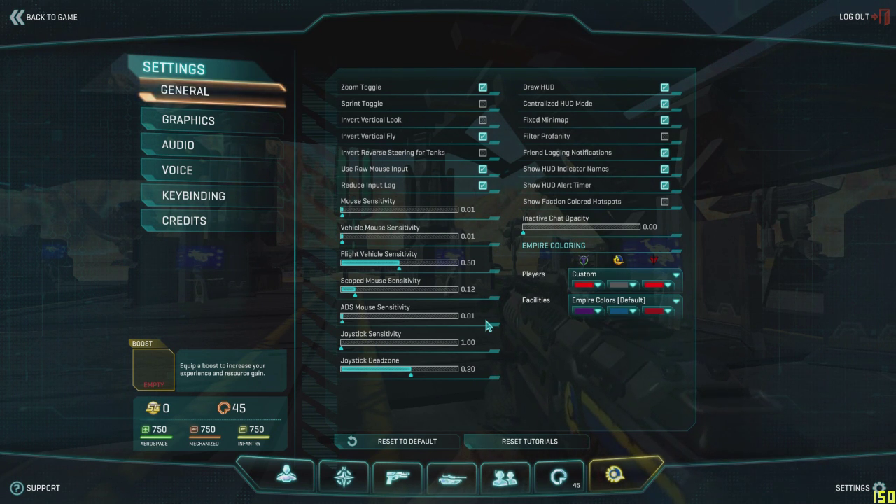
key("Escape")
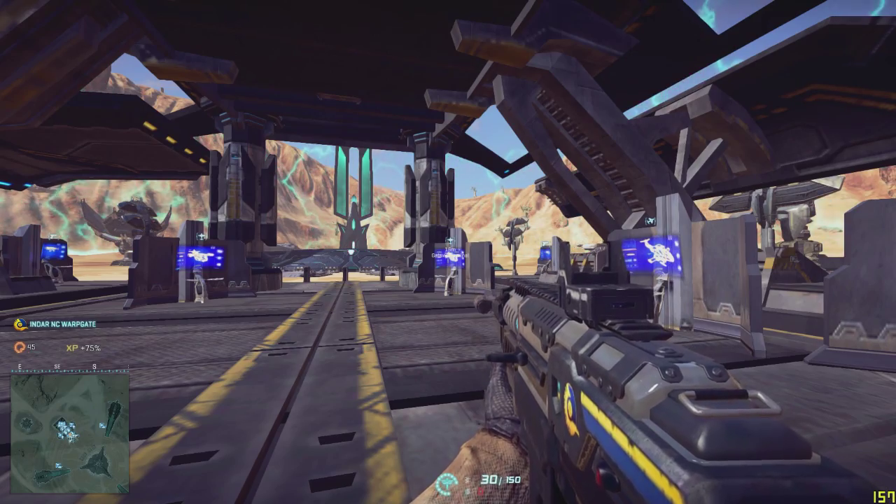
Look around the warpgate hangar, toggling aim down sights to test the low sensitivity
left_click_drag(448, 252, 280, 252)
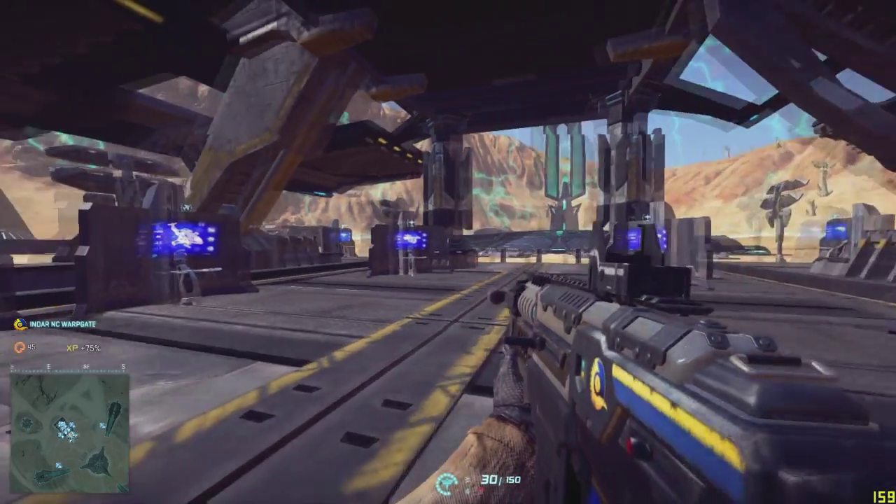
key("w")
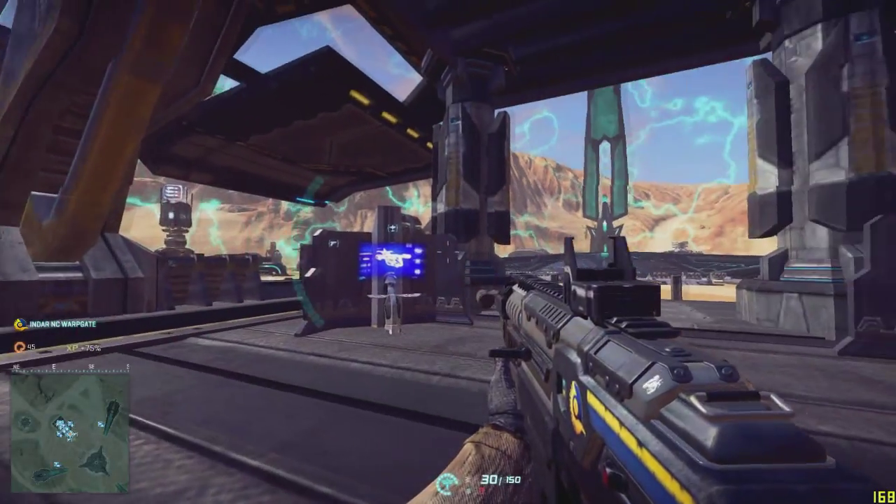
right_click(448, 252)
left_click_drag(448, 252, 210, 252)
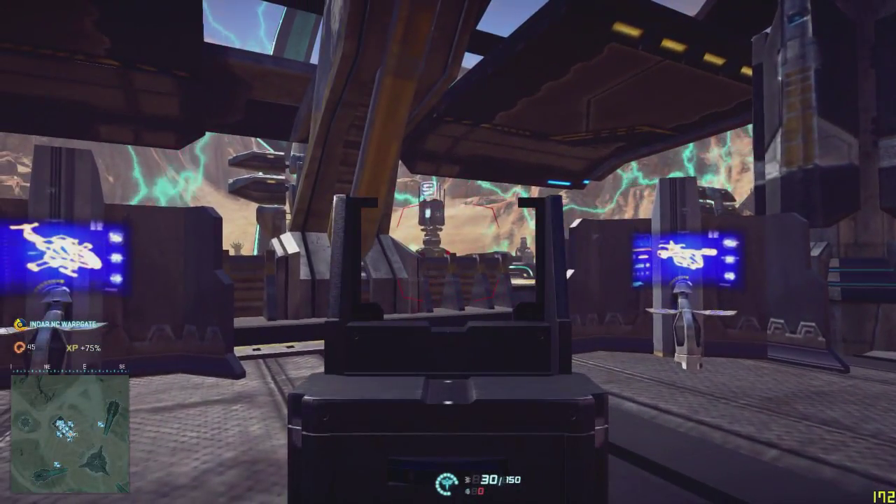
right_click(448, 252)
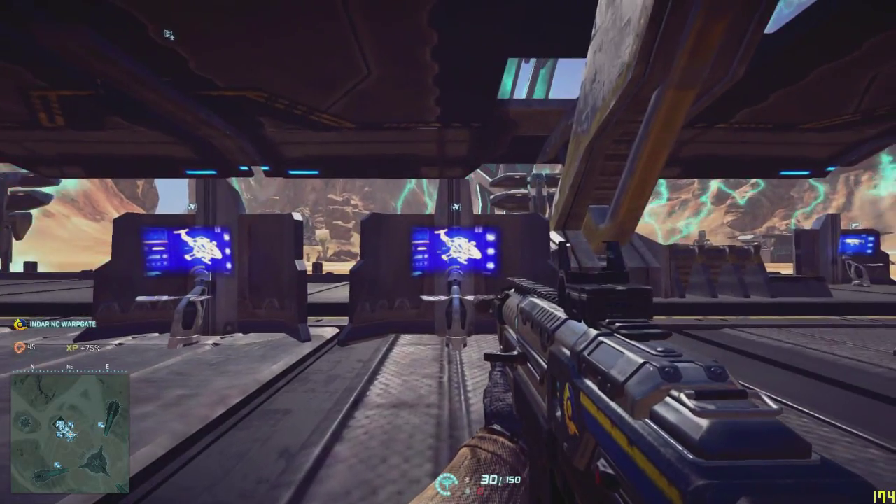
right_click(448, 252)
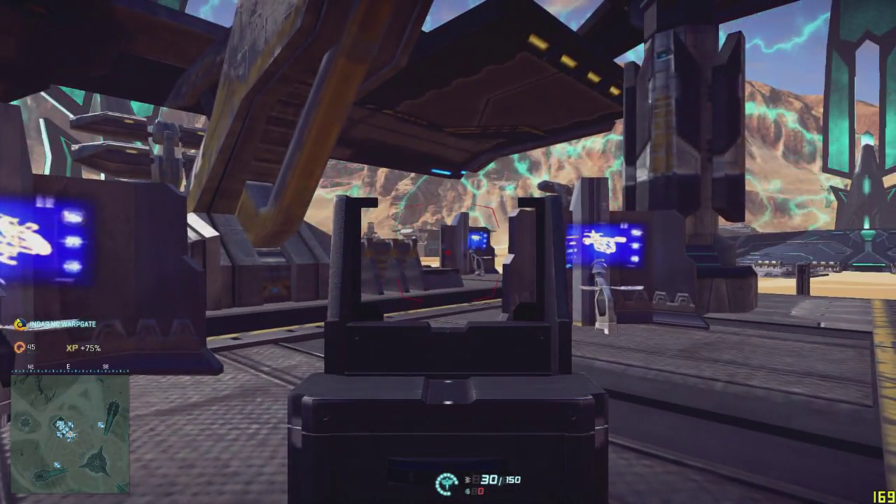
right_click(448, 252)
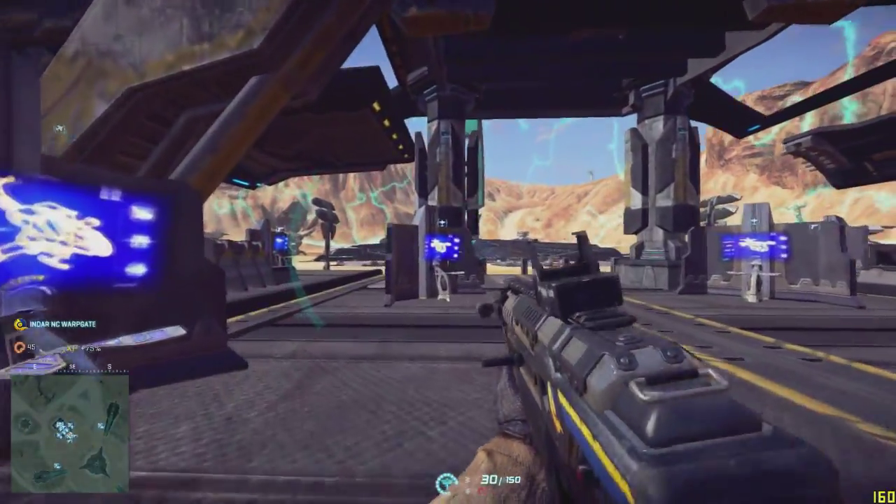
right_click(448, 252)
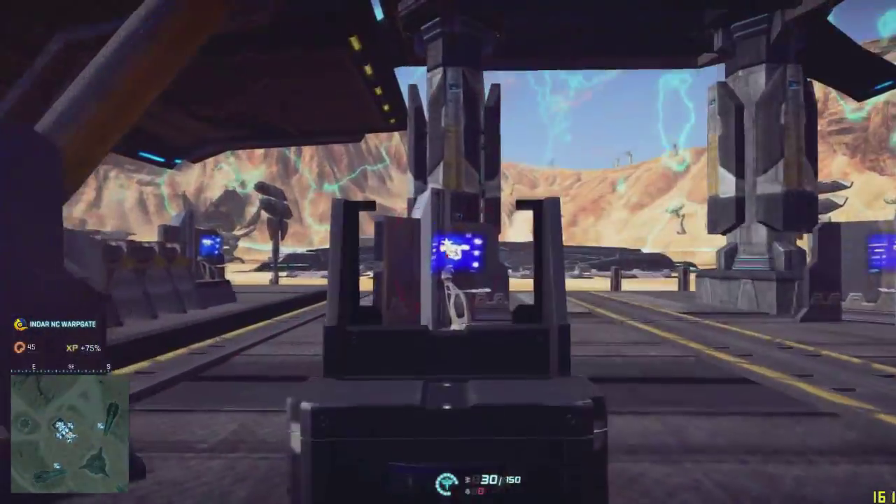
Walk toward the gate, swapping to the pistol and back to the rifle
key("w")
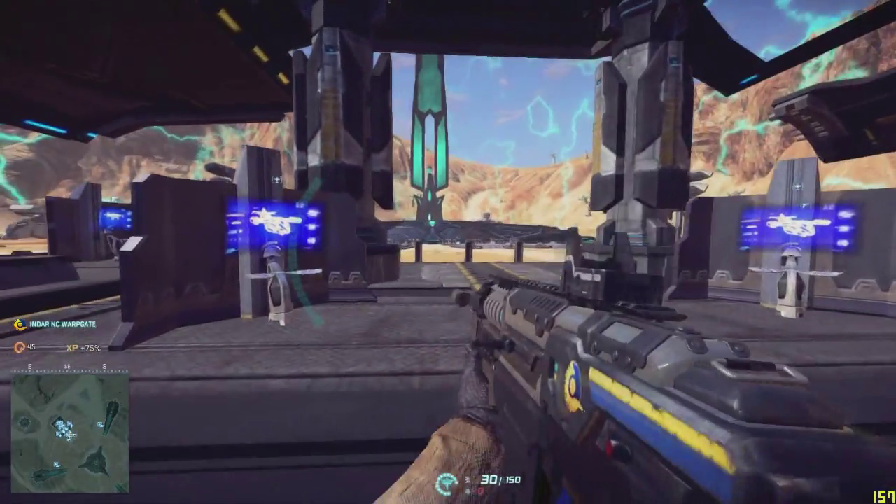
key("w")
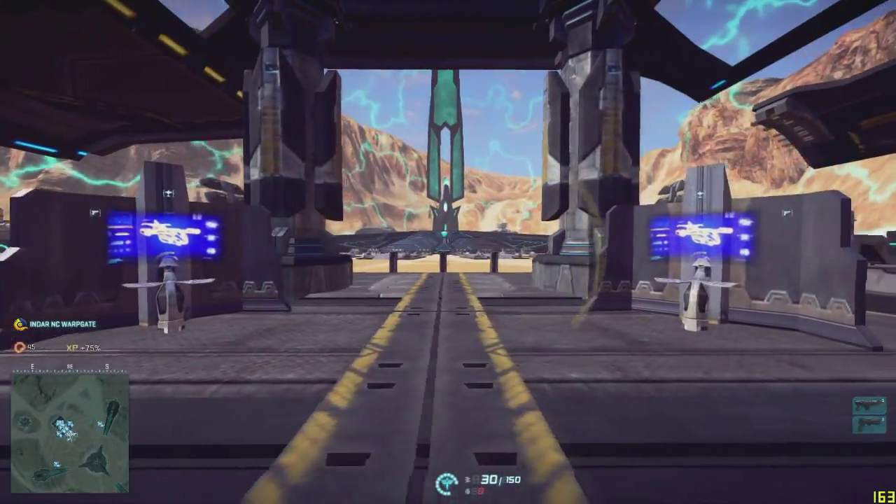
key("1")
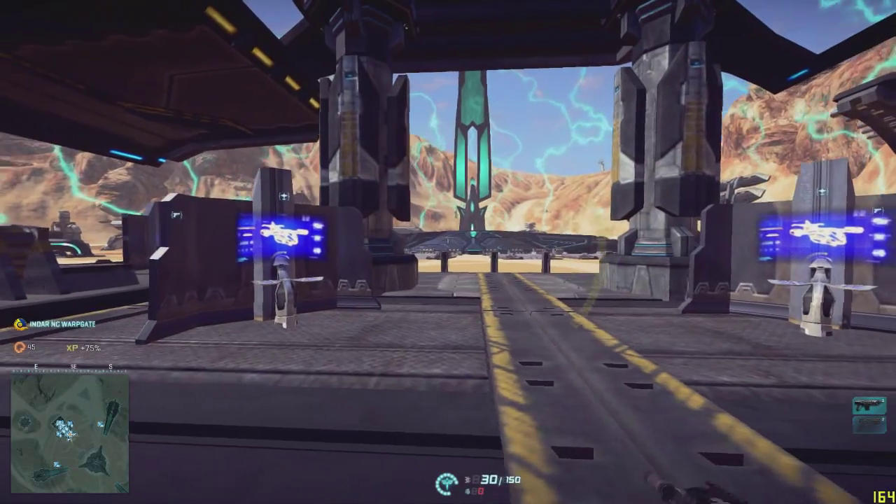
key("w")
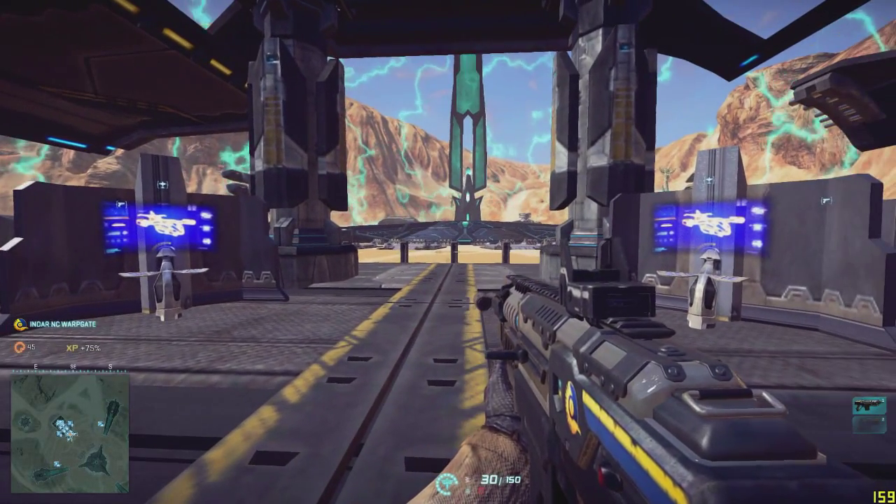
key("w")
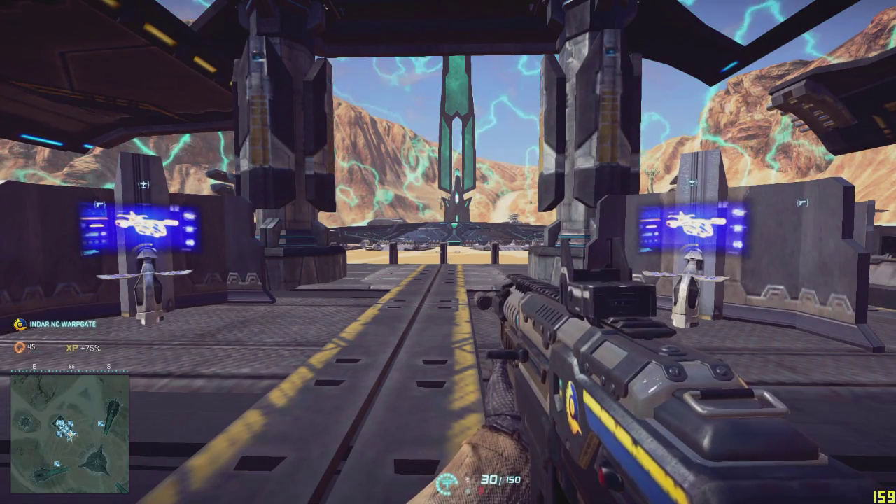
Reopen settings to confirm Mouse and ADS sensitivity both read 0.01, then resume play
key("m")
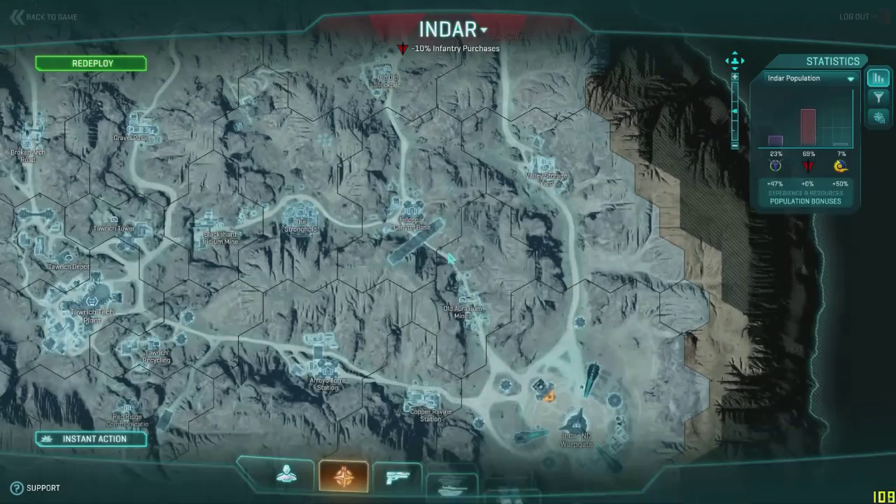
left_click(857, 488)
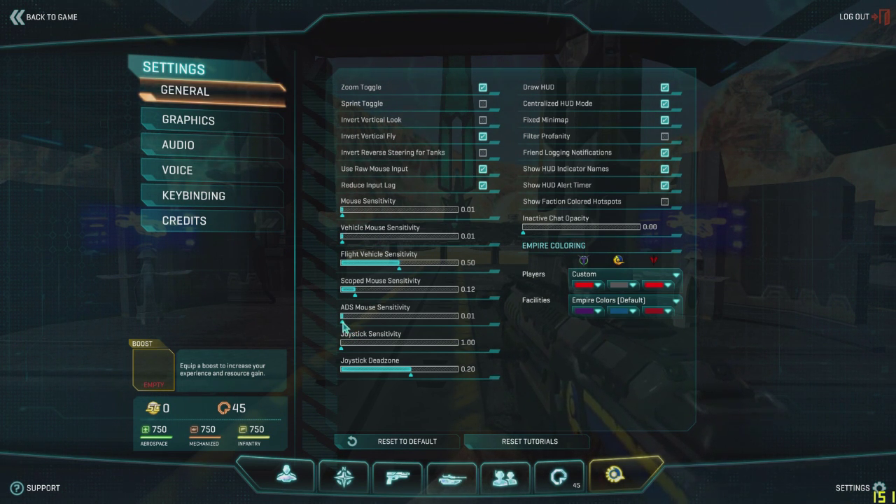
key("Escape")
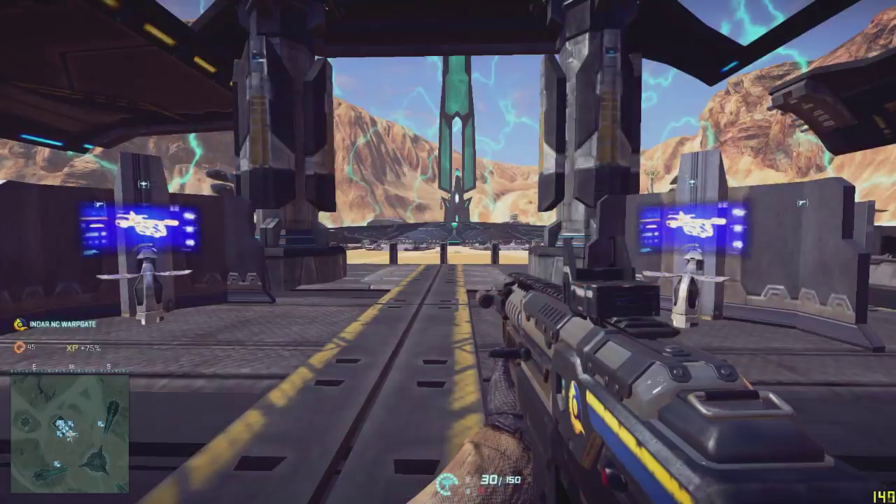
Move down the corridor into the base, aiming down sights along the way
key("w")
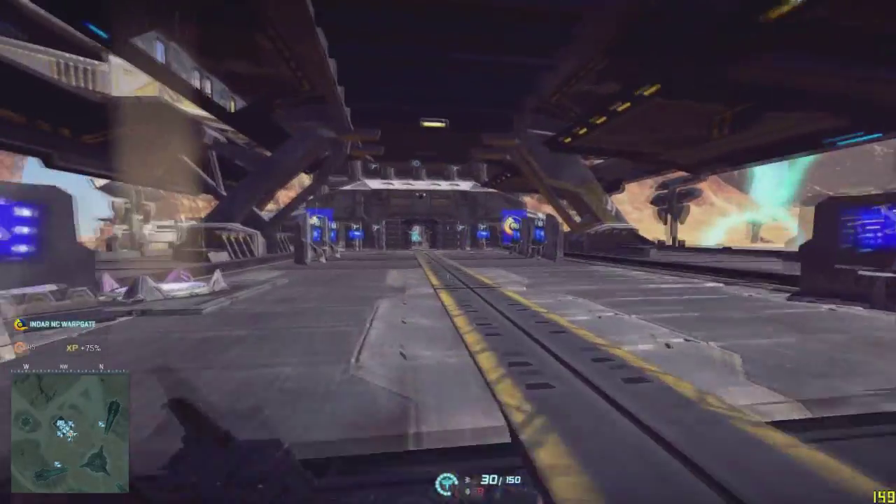
key("w")
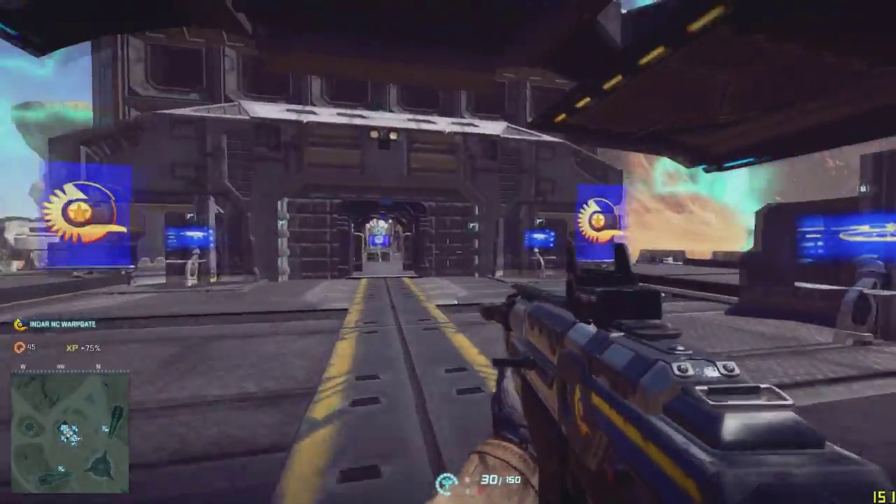
right_click(448, 252)
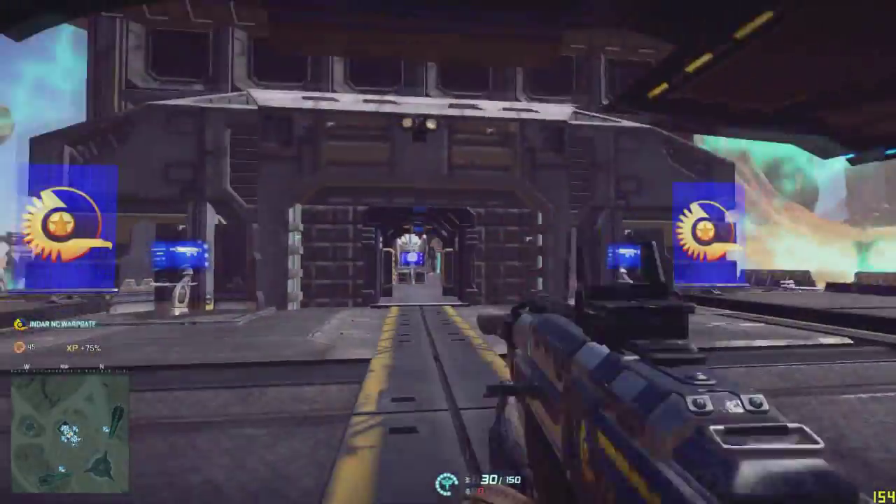
key("w")
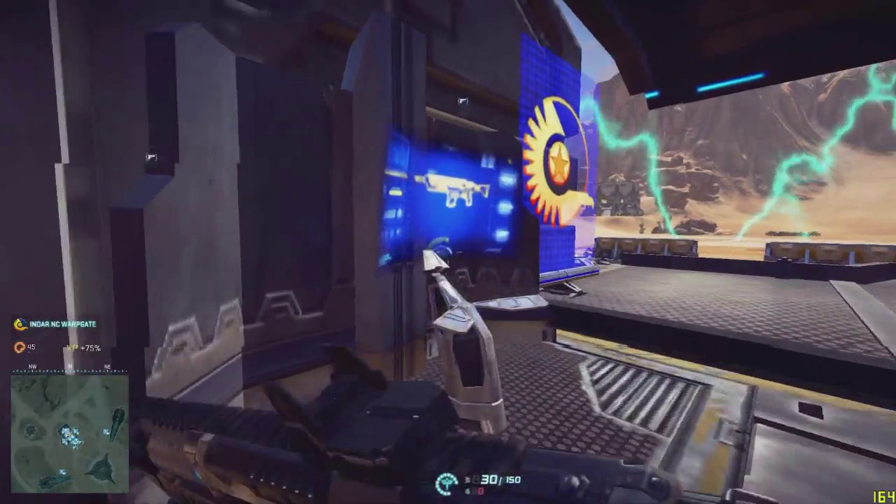
Open the AF-19 Mercenary customization at the terminal, back out, and test the scope
key("e")
left_click(617, 157)
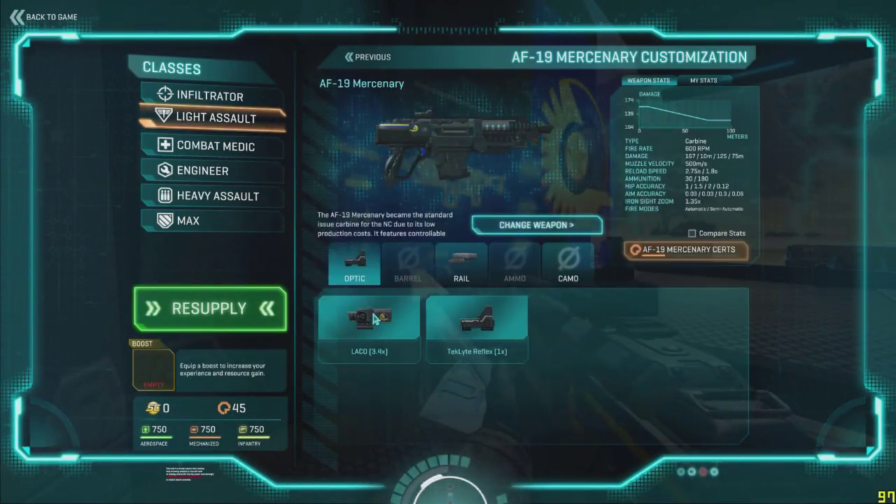
key("Escape")
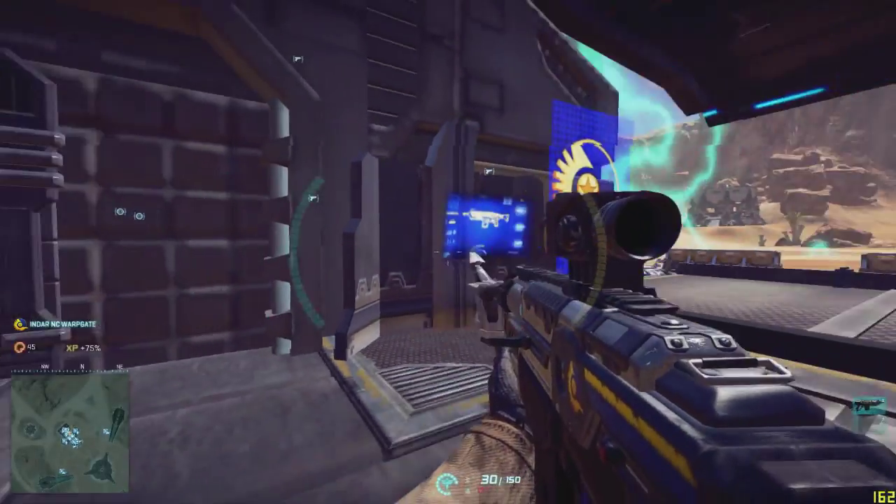
right_click(448, 252)
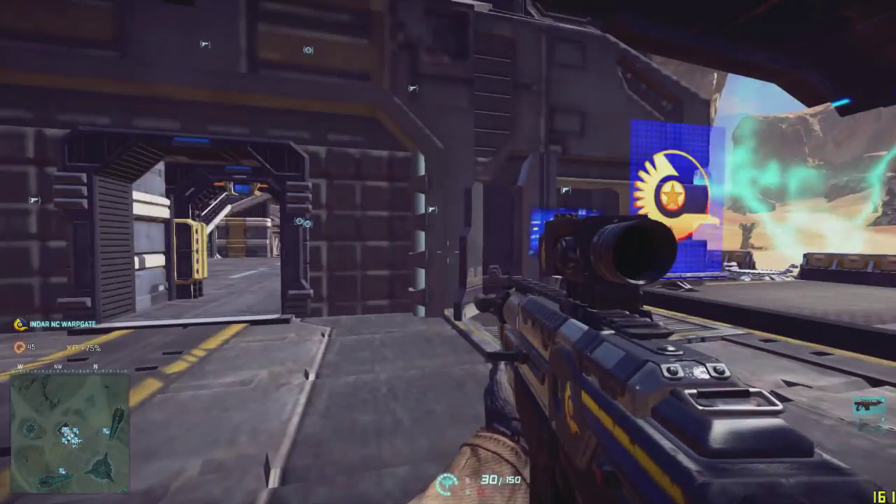
Check the game settings, then test aiming down the scope again
key("m")
left_click(859, 495)
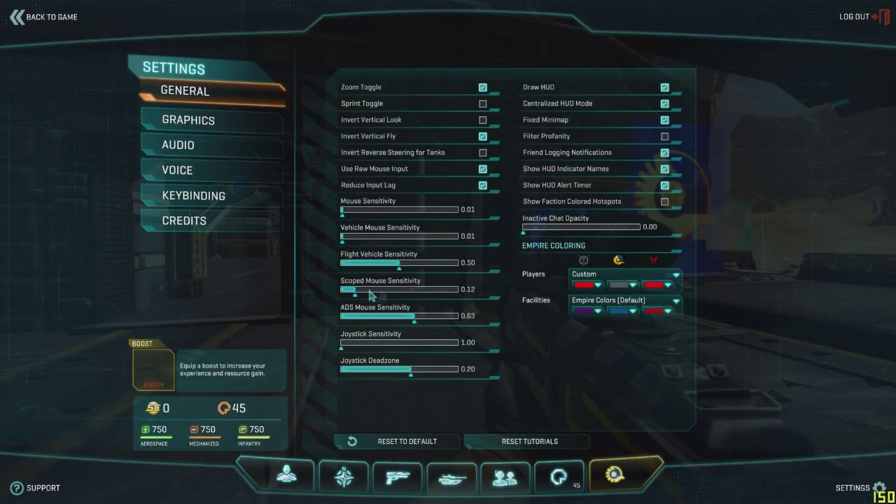
key("Escape")
right_click(448, 252)
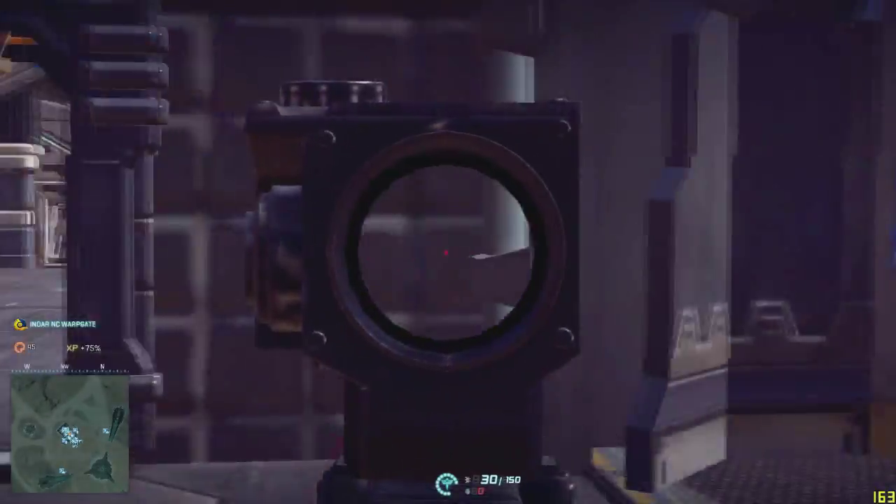
right_click(448, 252)
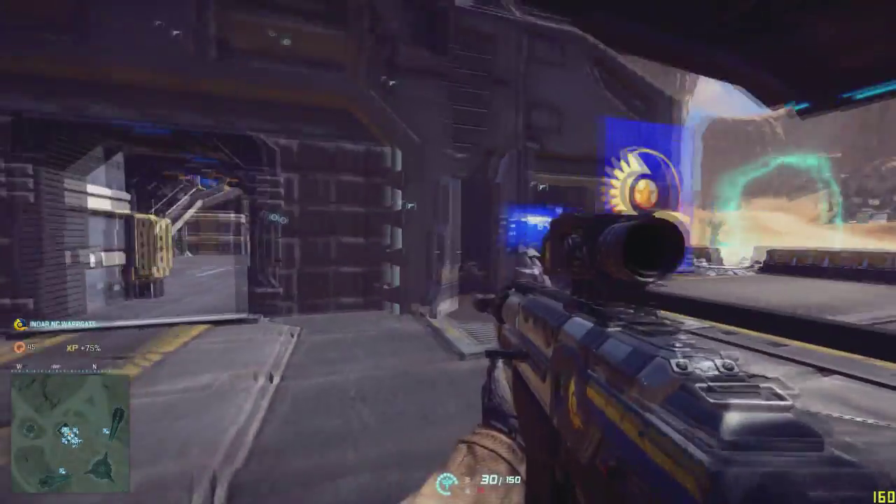
Equip the TekLyte Reflex sight on the AF-19 Mercenary instead of LACO and resupply
key("e")
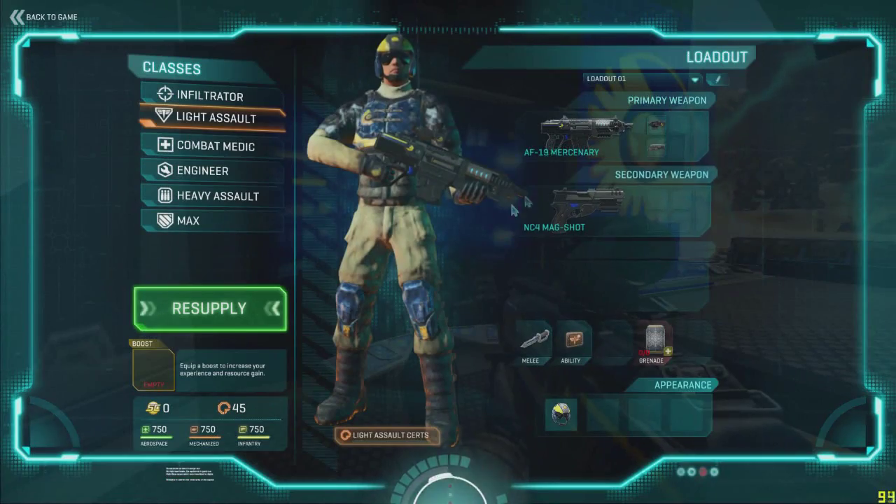
left_click(641, 140)
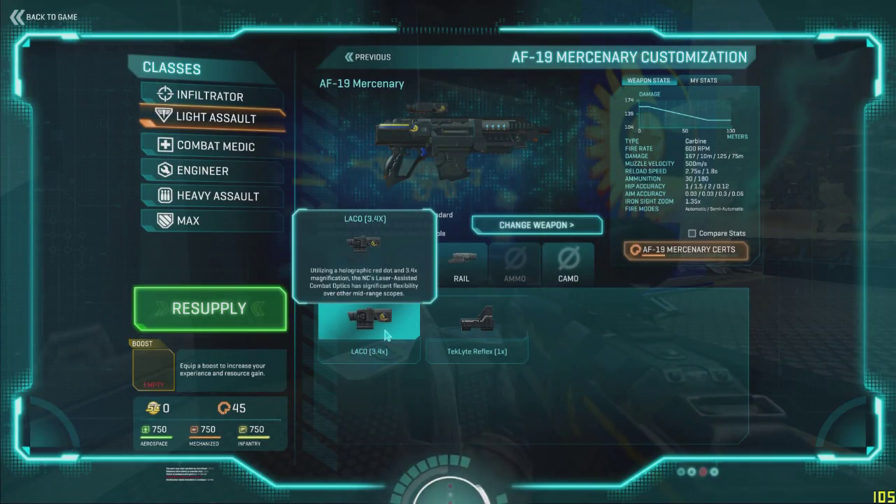
left_click(476, 325)
left_click(209, 308)
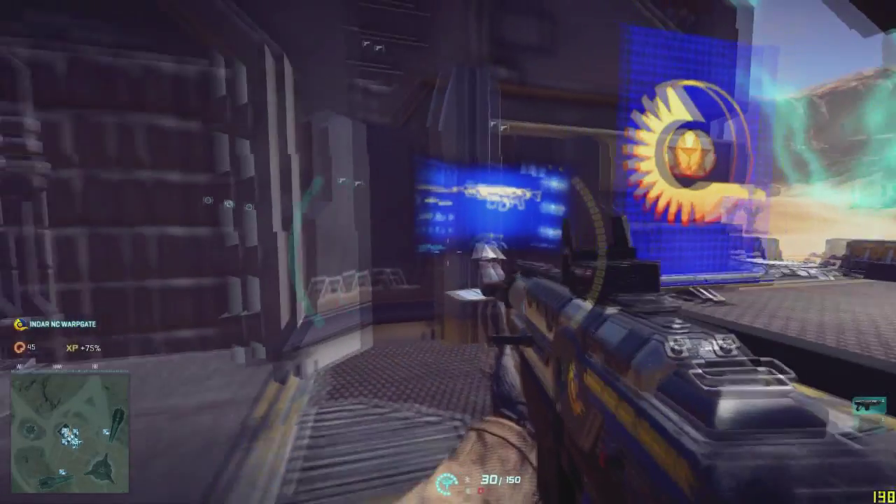
Reopen the general settings, which show mouse 0.01, scoped 0.12 and ADS 0.02
key("w")
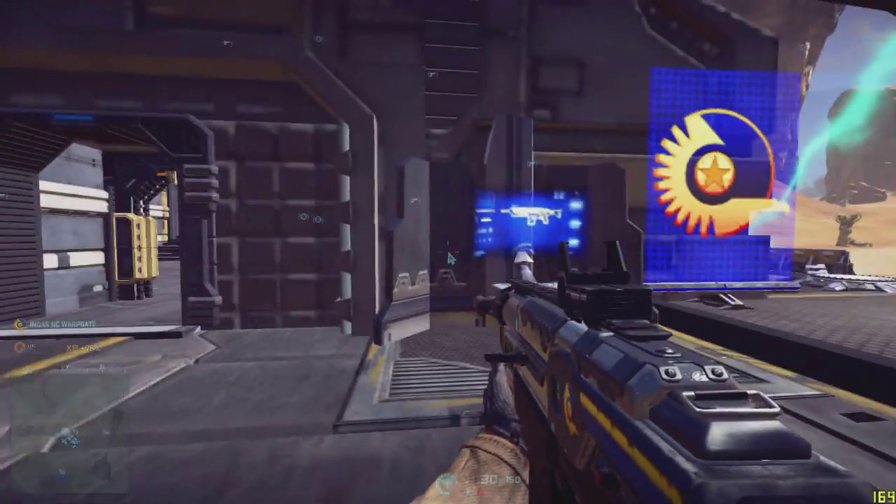
key("Escape")
left_click(615, 476)
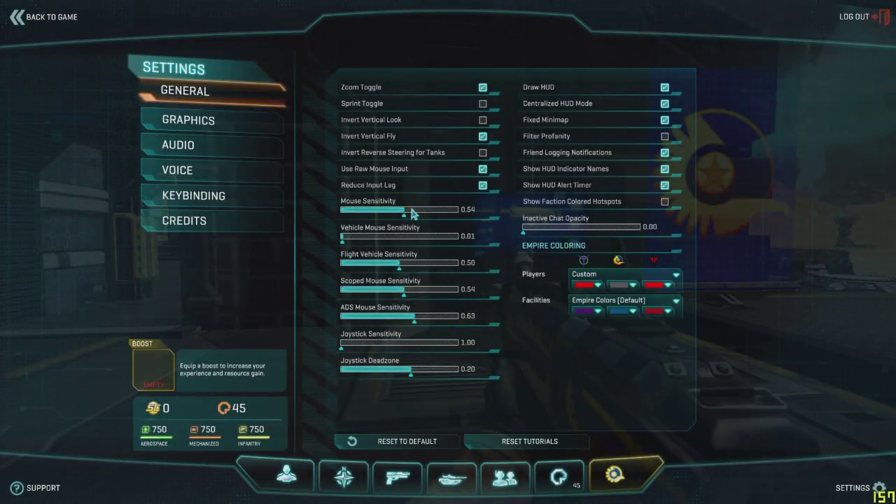
key("Escape")
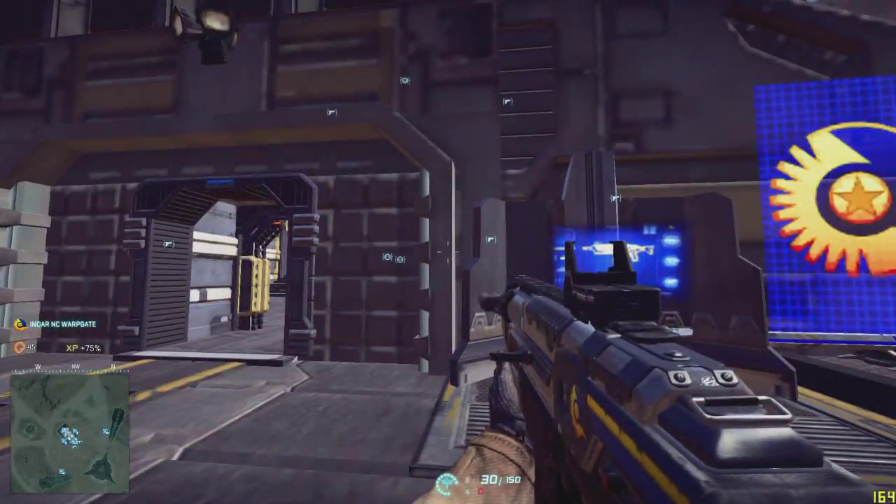
key("m")
left_click(615, 476)
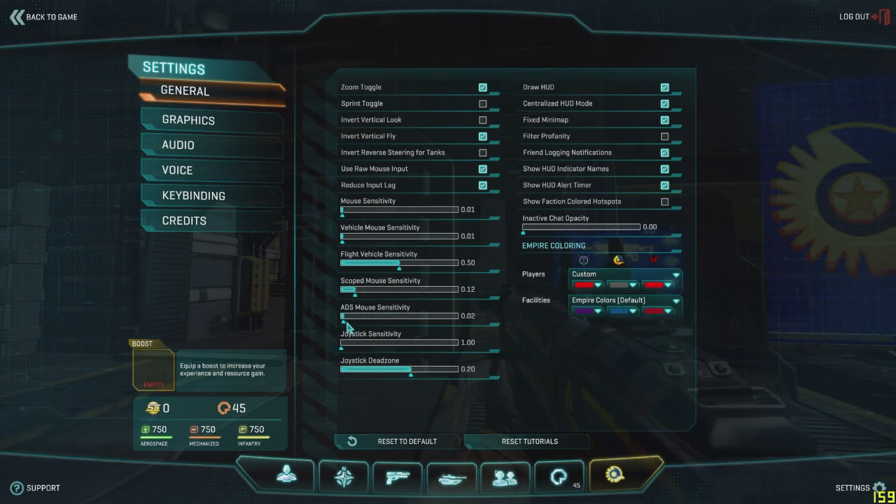
Leave settings and walk along the warpgate walkway
key("Escape")
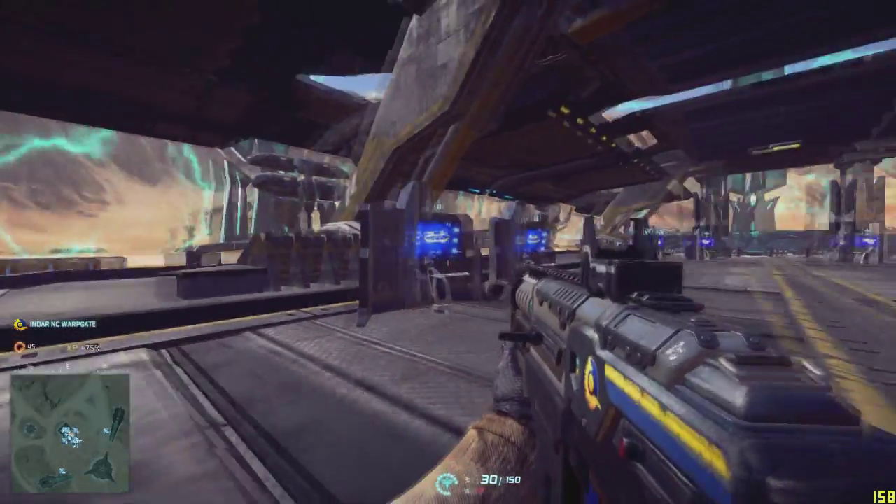
key("w")
key("w")
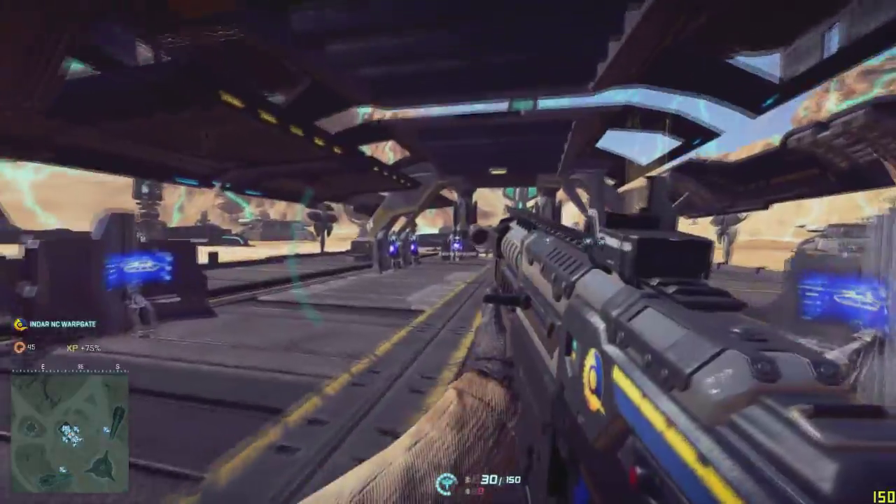
key("w")
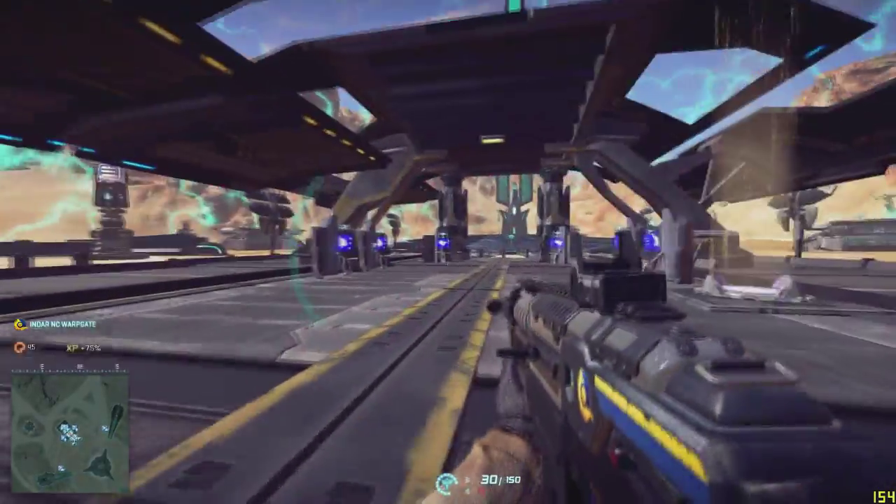
key("w")
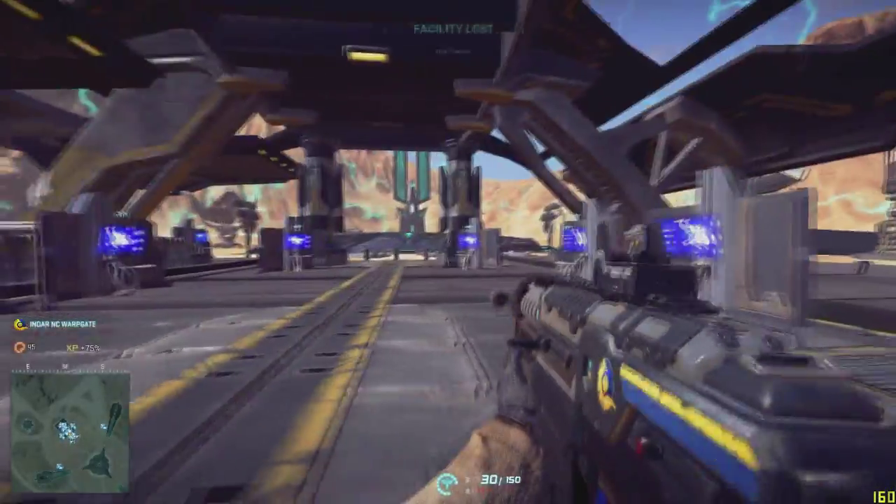
key("w")
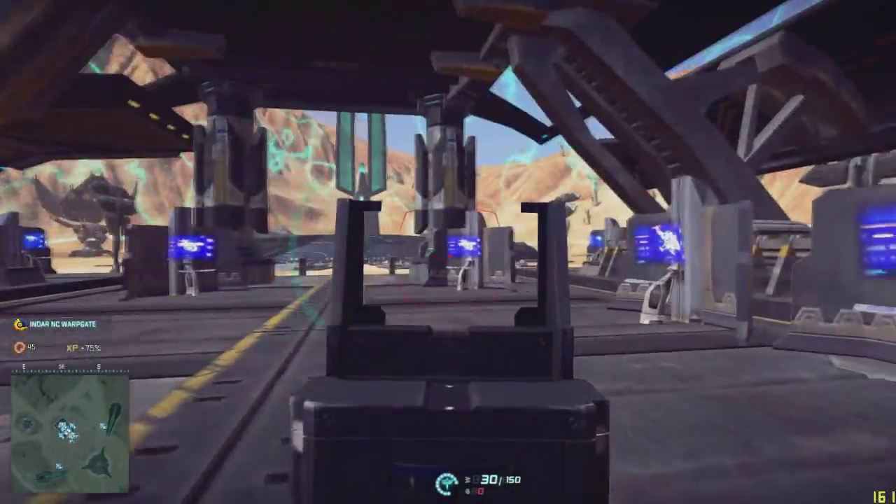
key("w")
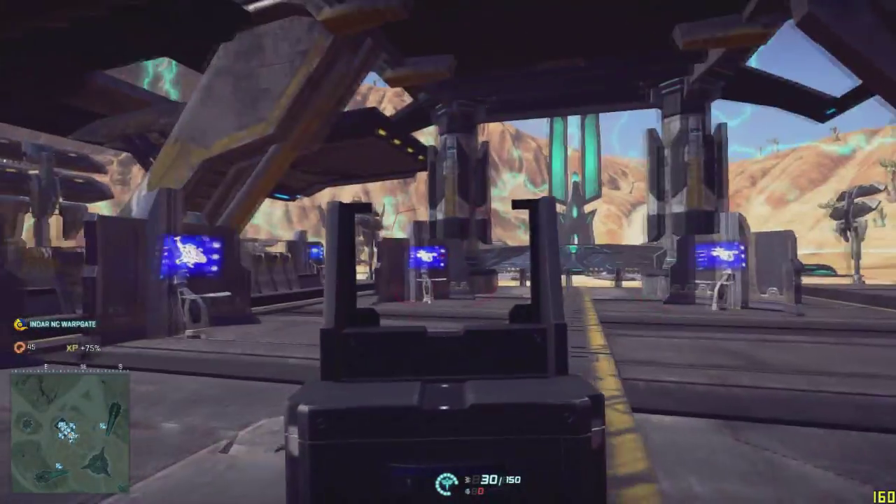
key("w")
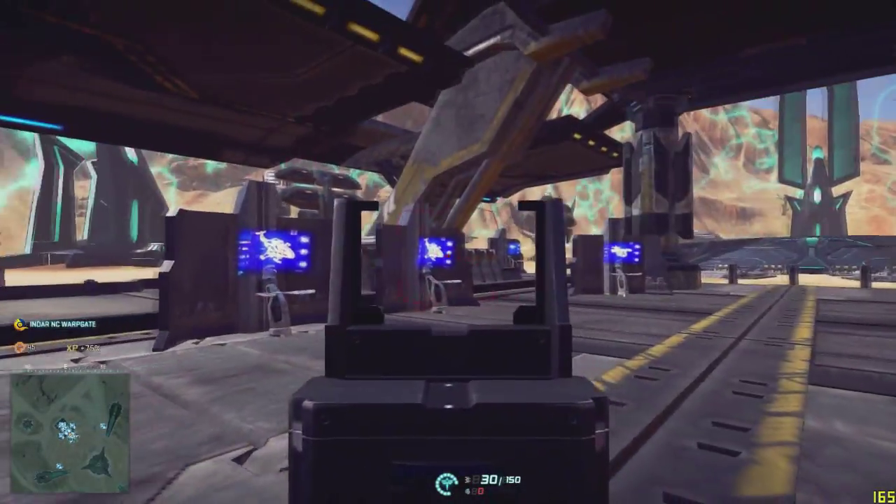
Head into the hall to the equipment terminal and reopen the general settings
key("w")
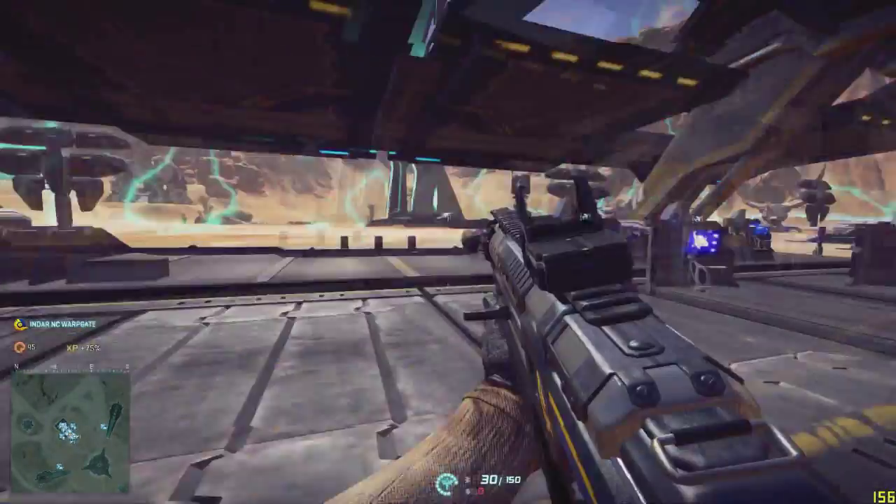
key("w")
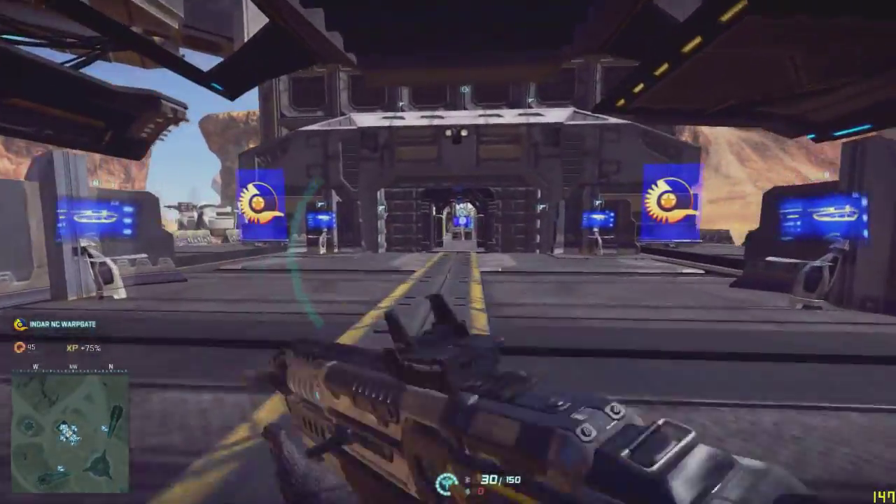
key("w")
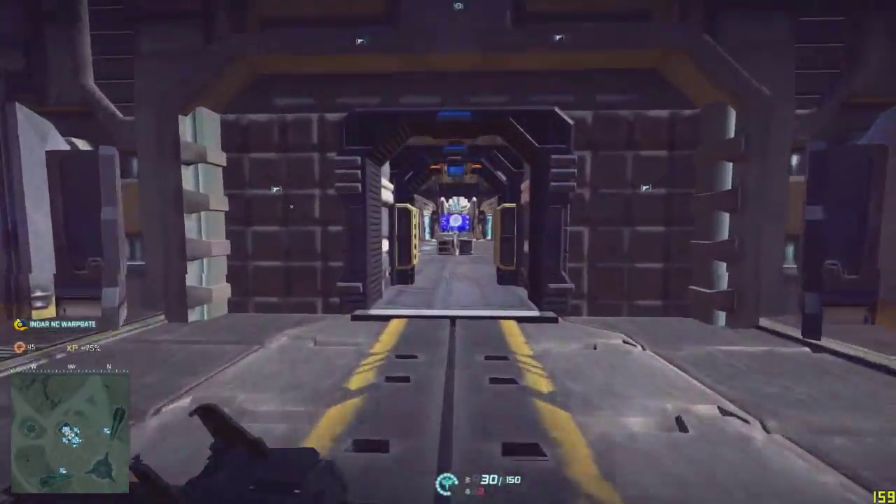
key("w")
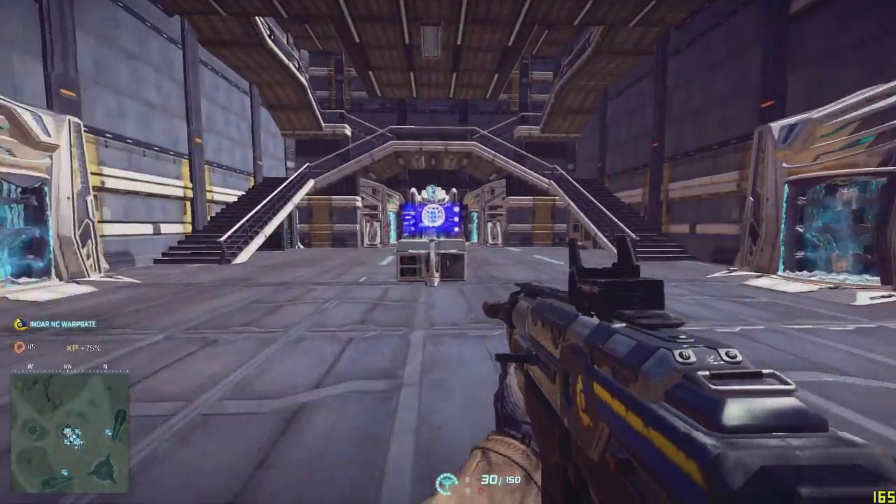
key("w")
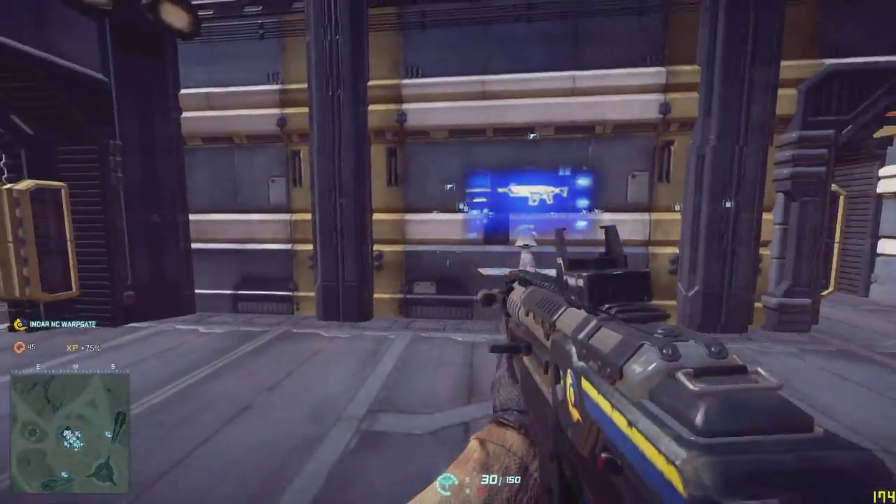
key("s")
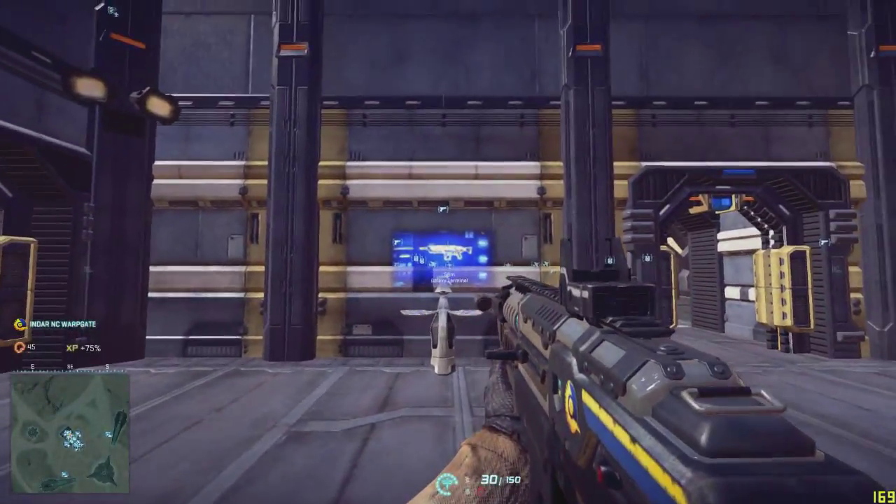
key("Escape")
left_click(614, 477)
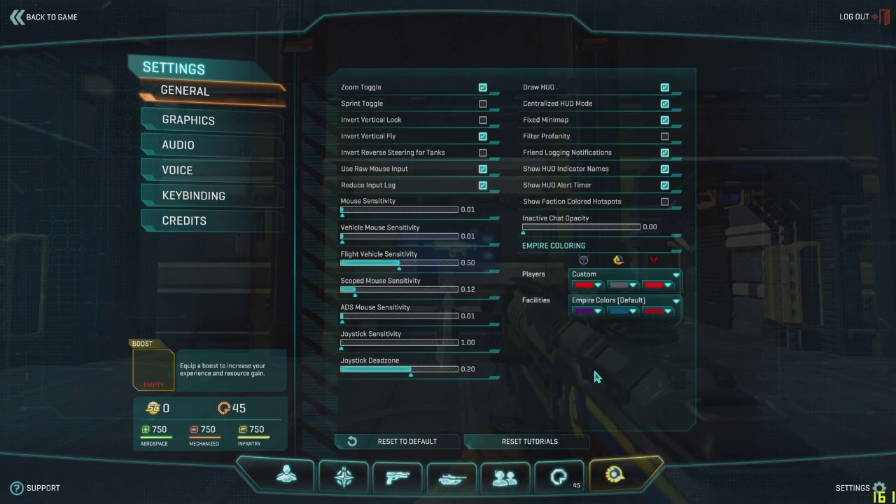
Exit settings back to play and walk closer to the equipment terminal
key("Escape")
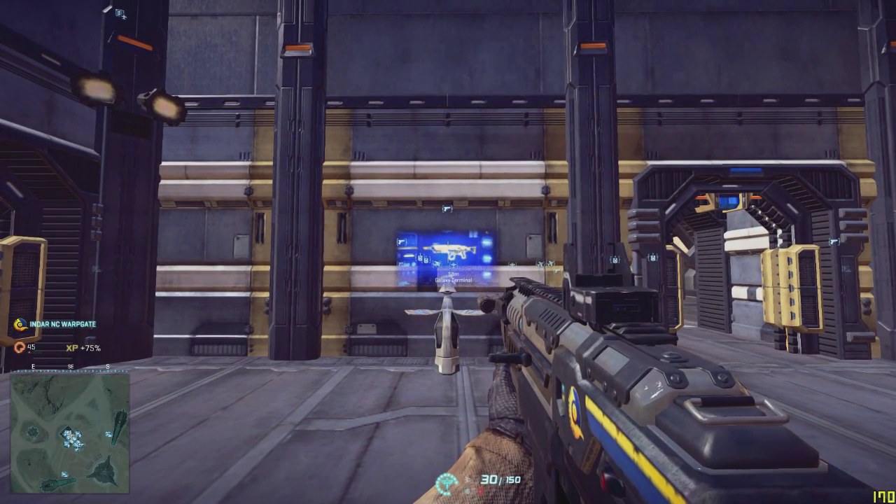
key("w")
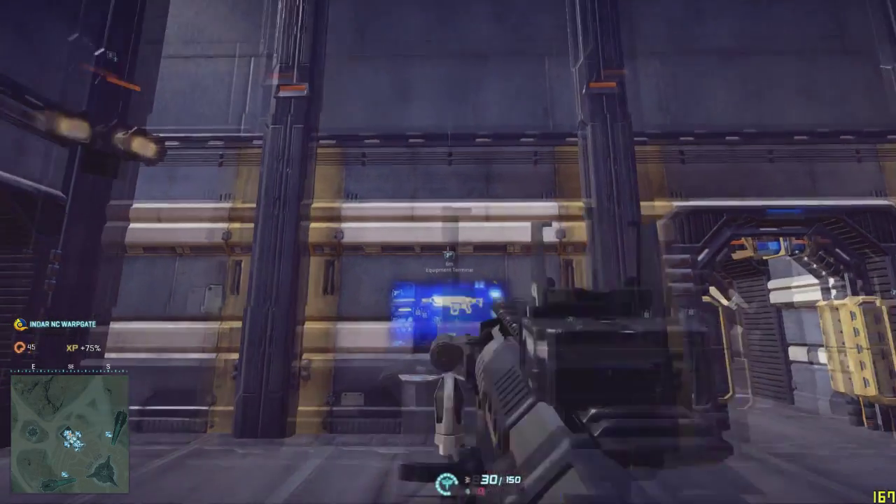
Aim down sights at the equipment terminal several times, firing single shots while aimed
right_click(448, 252)
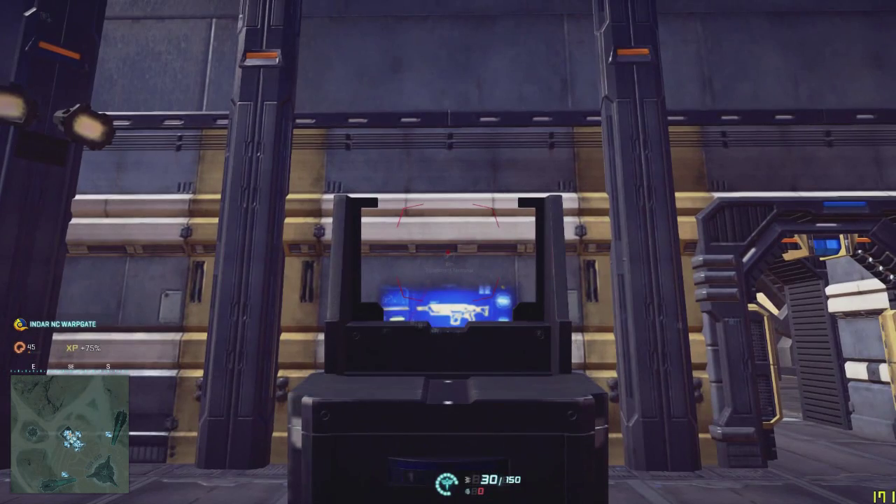
right_click(448, 252)
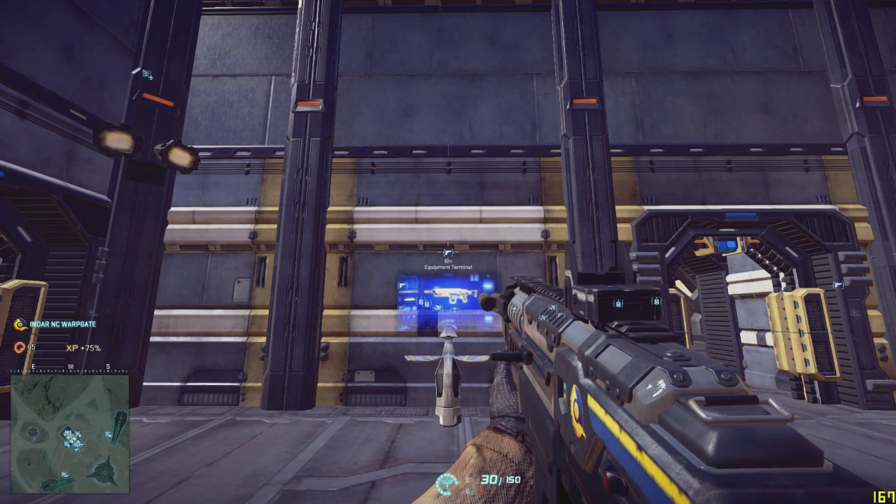
right_click(448, 252)
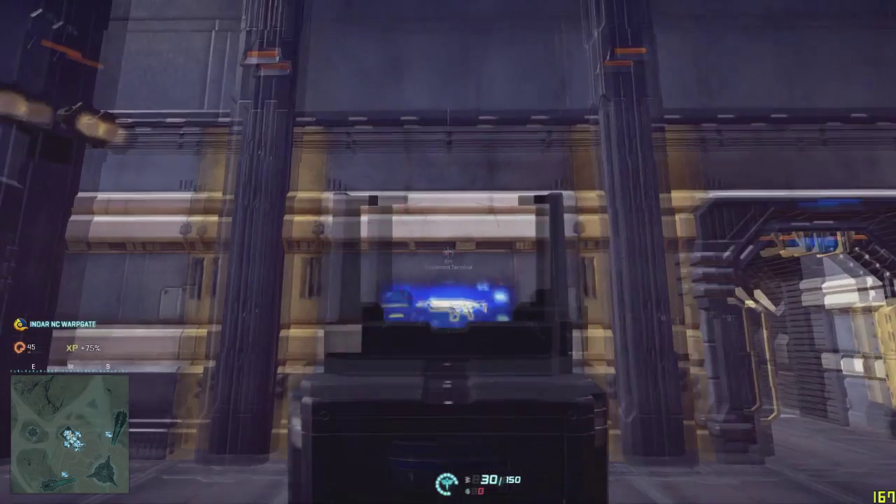
left_click(448, 252)
right_click(448, 252)
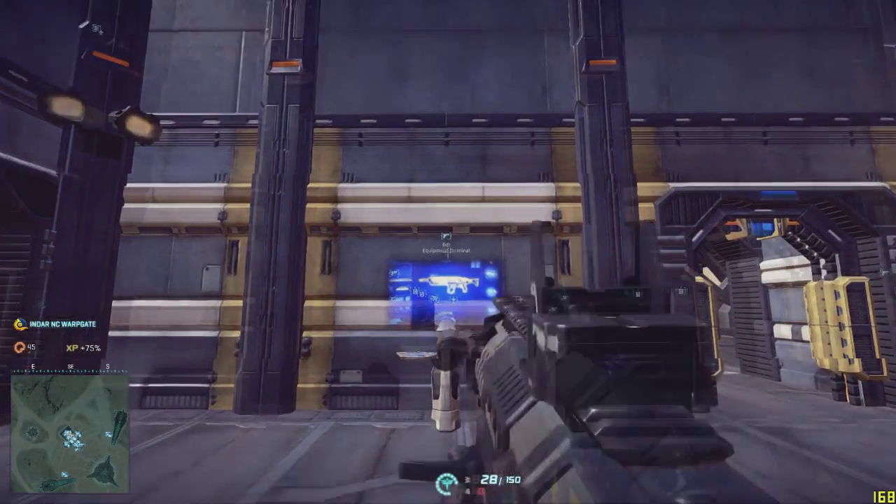
right_click(448, 252)
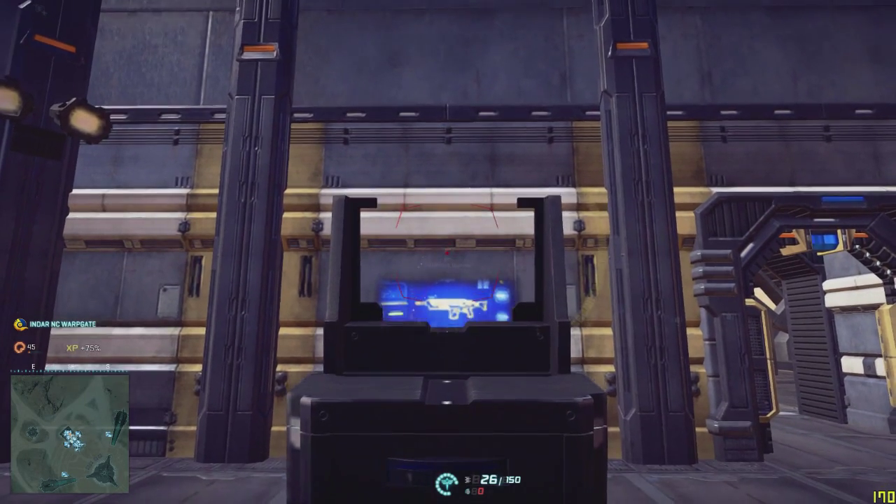
right_click(448, 252)
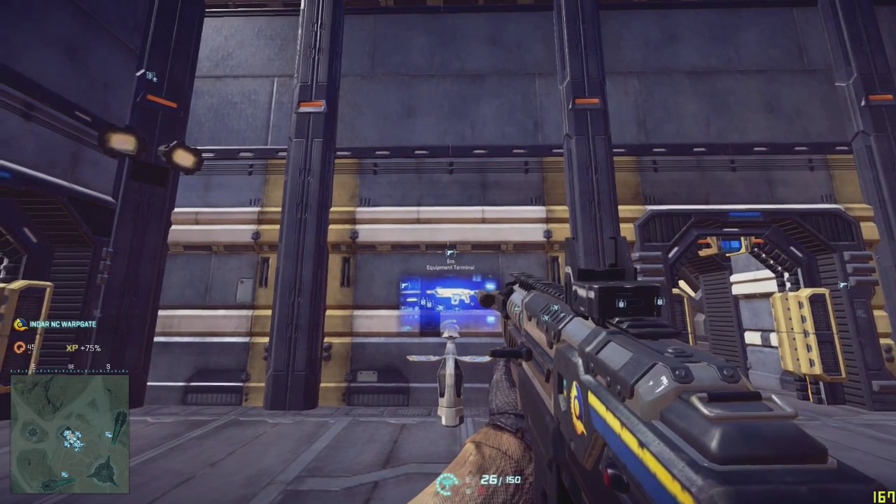
right_click(448, 252)
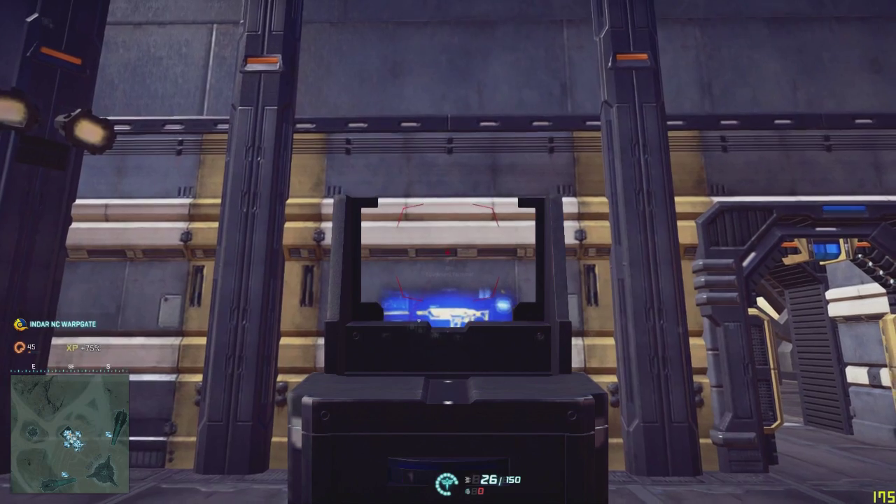
left_click(448, 252)
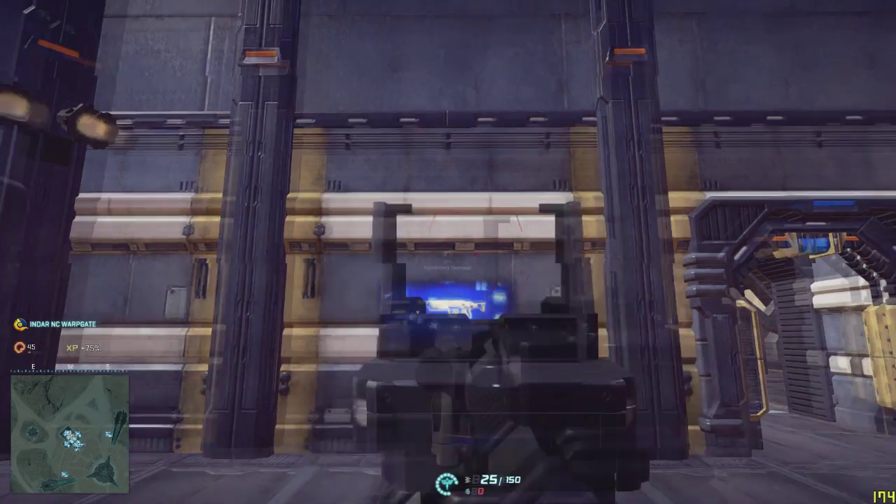
right_click(448, 252)
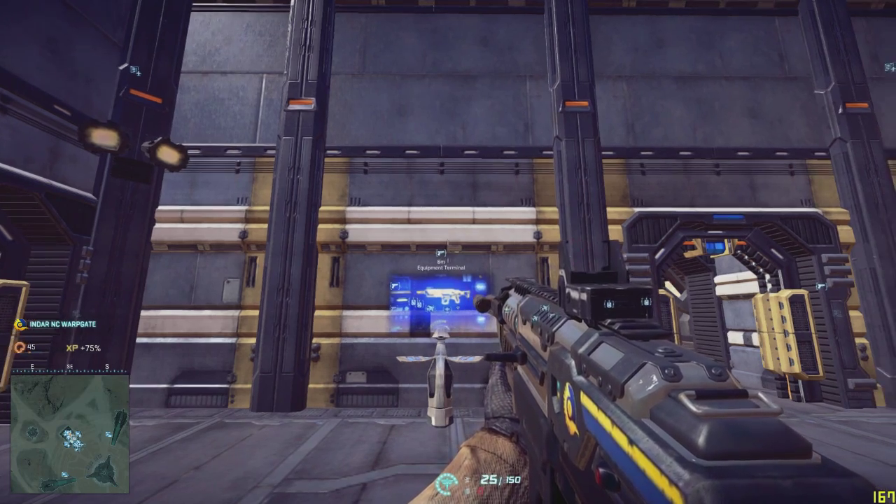
Set the Graphics display mode to Windowed
key("m")
left_click(614, 476)
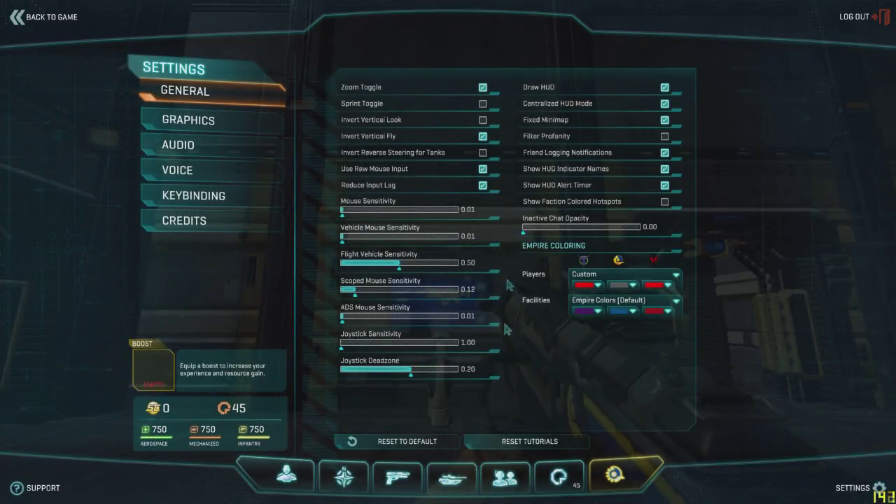
left_click(193, 123)
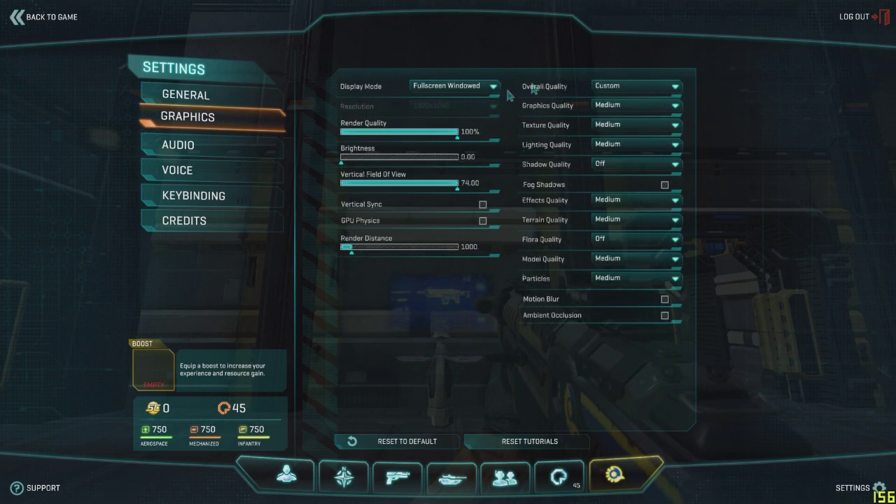
left_click(434, 99)
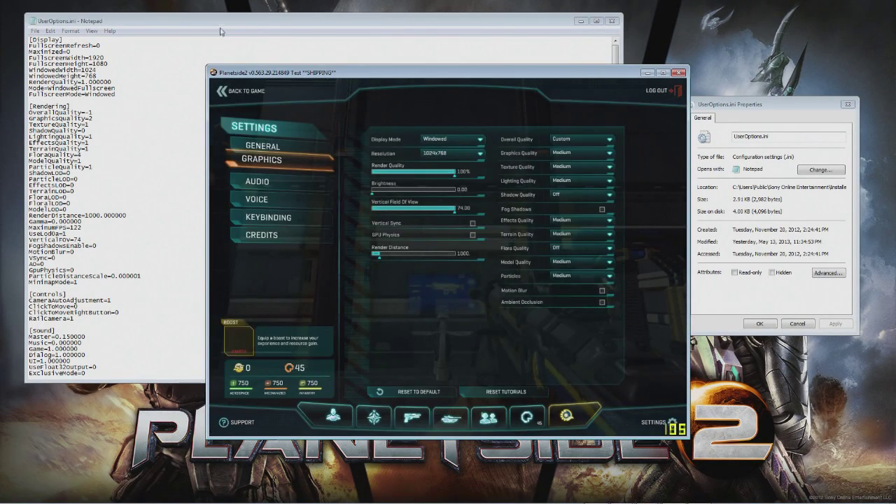
left_click(158, 63)
scroll(210, 280, "down", 5)
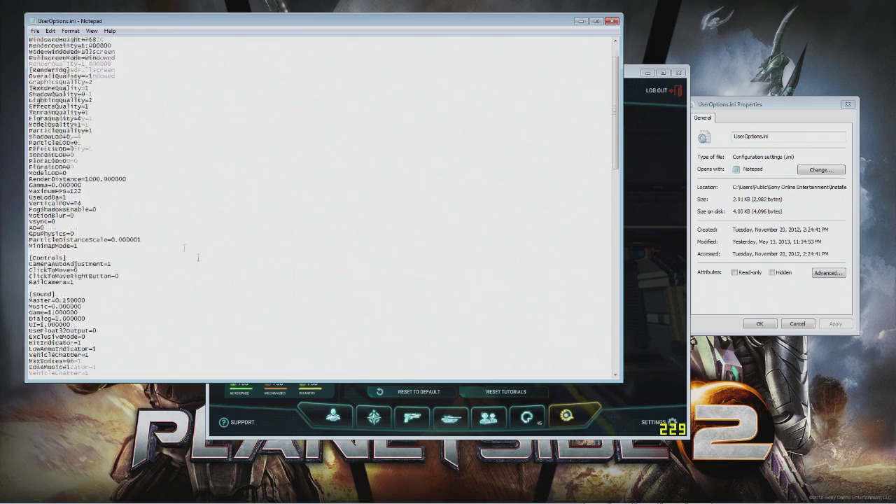
scroll(210, 294, "down", 5)
scroll(210, 315, "down", 5)
scroll(224, 336, "down", 5)
scroll(232, 347, "down", 5)
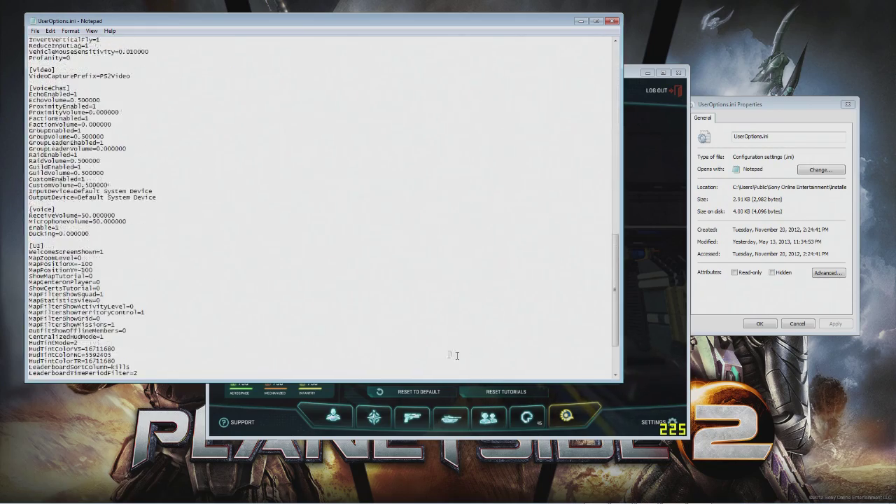
scroll(232, 347, "down", 5)
left_click_drag(616, 308, 609, 77)
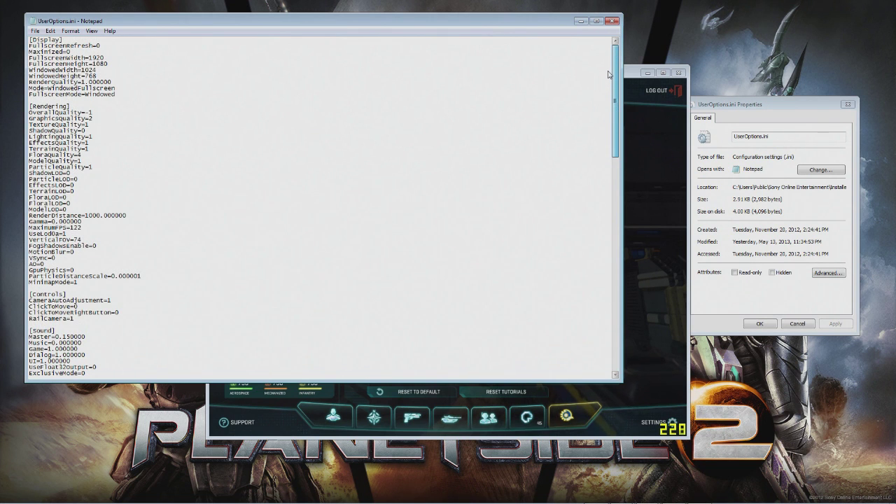
scroll(389, 338, "down", 4)
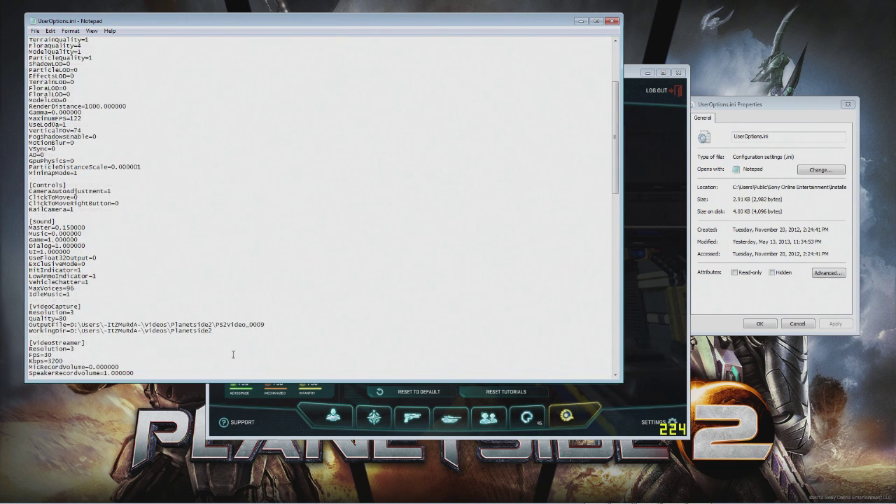
scroll(315, 343, "down", 4)
scroll(245, 350, "down", 4)
scroll(194, 355, "down", 4)
scroll(193, 356, "down", 2)
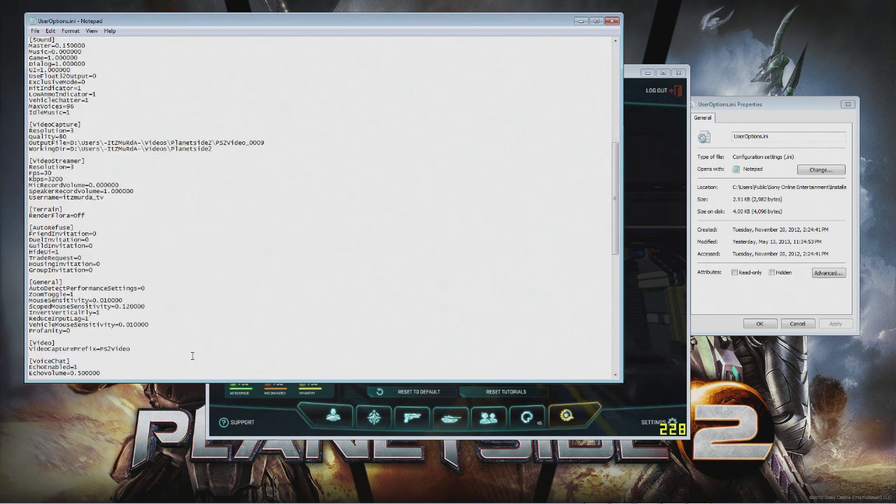
scroll(175, 336, "down", 2)
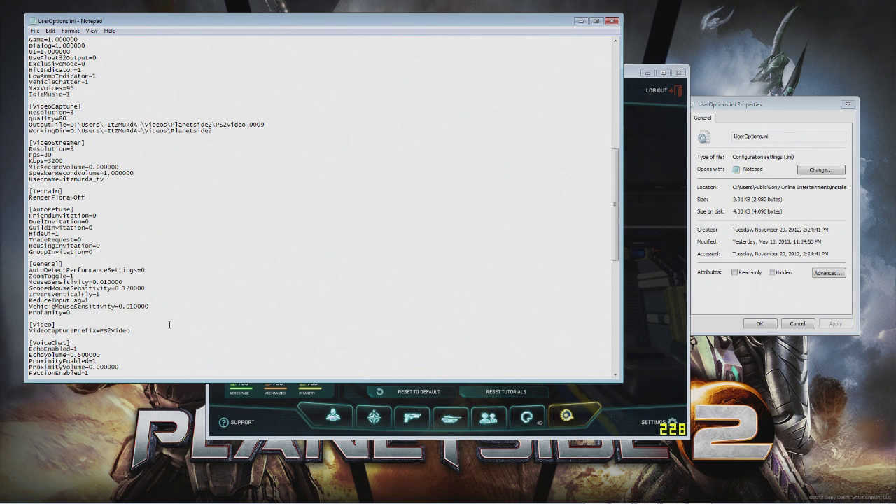
Deselect the text in UserOptions.ini's [General] section and move the Properties dialog aside
left_click(207, 312)
scroll(188, 339, "down", 4)
scroll(185, 338, "down", 2)
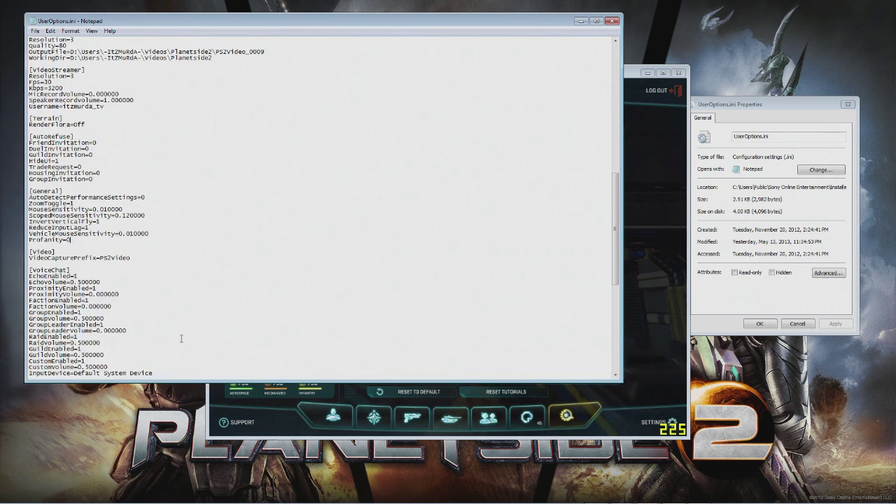
scroll(182, 339, "down", 4)
scroll(181, 339, "down", 3)
scroll(180, 339, "down", 3)
scroll(280, 294, "up", 5)
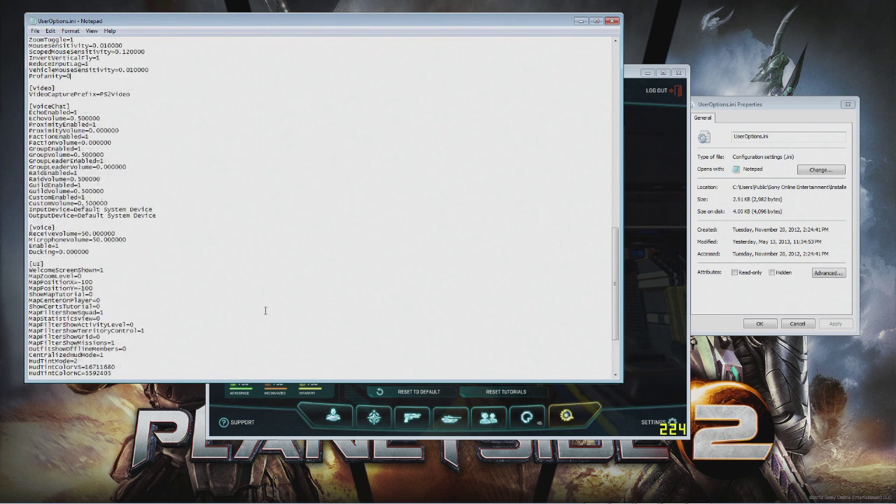
scroll(334, 267, "up", 4)
left_click_drag(742, 105, 700, 102)
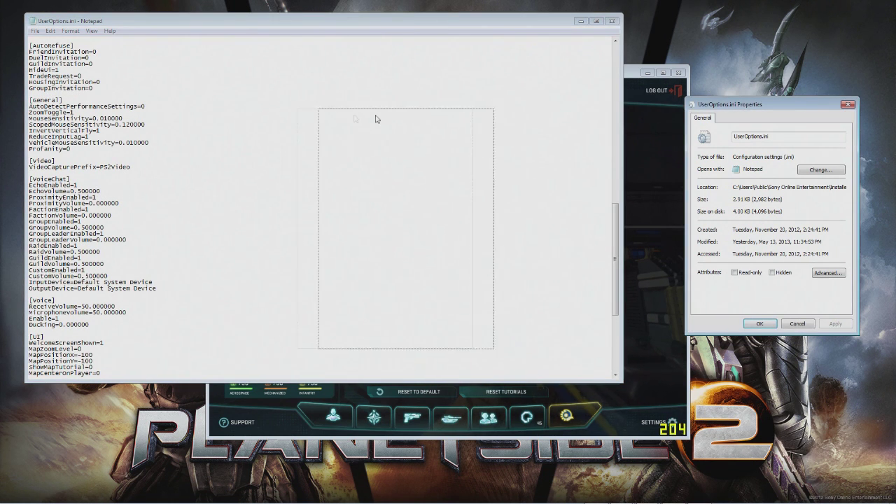
Reposition and OK the UserOptions.ini Properties dialog, returning to PlanetSide 2's settings
left_click_drag(318, 105, 319, 105)
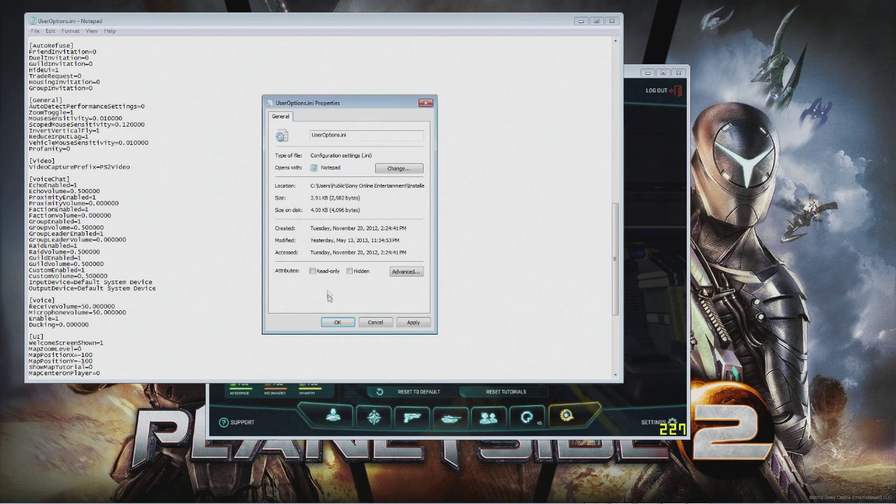
left_click(339, 323)
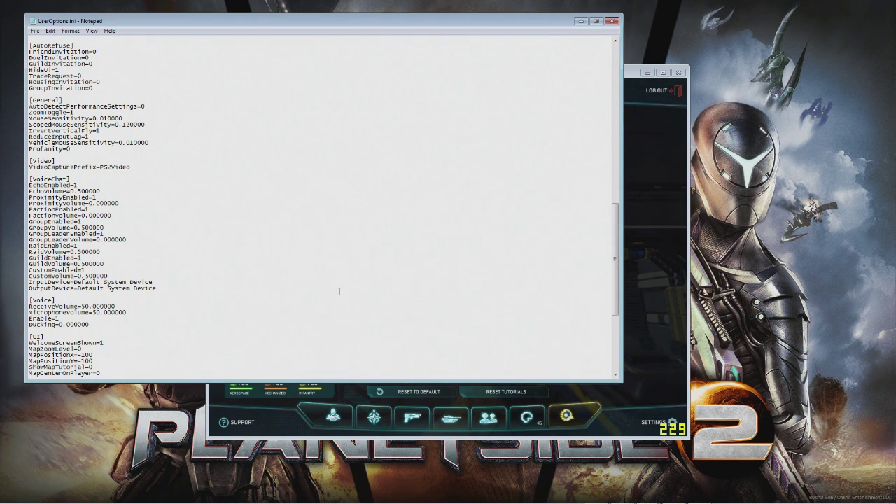
left_click(651, 164)
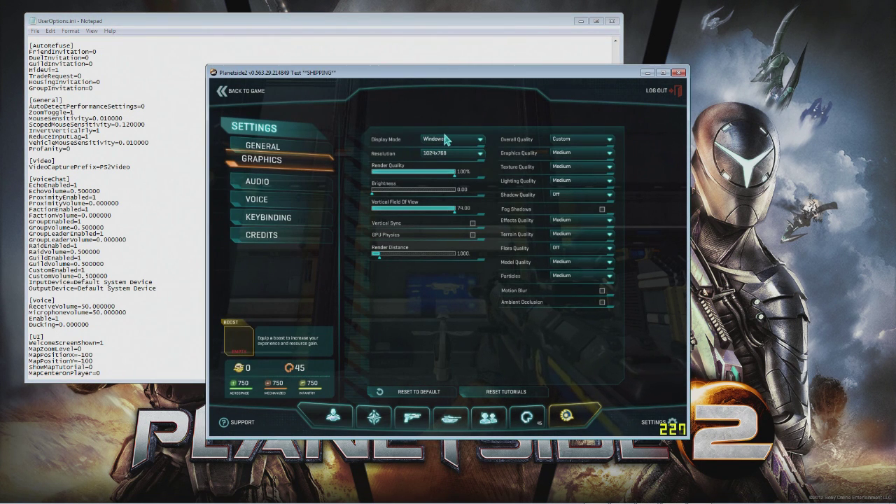
Close Notepad and switch PlanetSide 2's display mode to Fullscreen Windowed
left_click(612, 22)
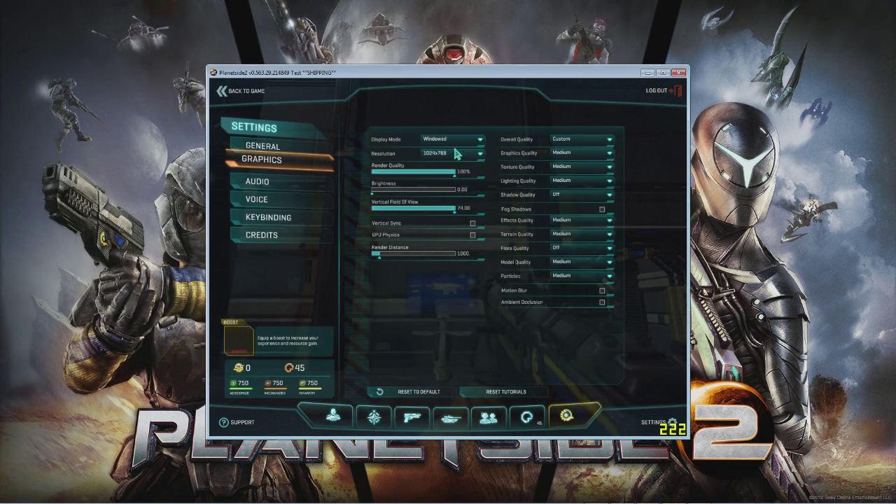
left_click(458, 156)
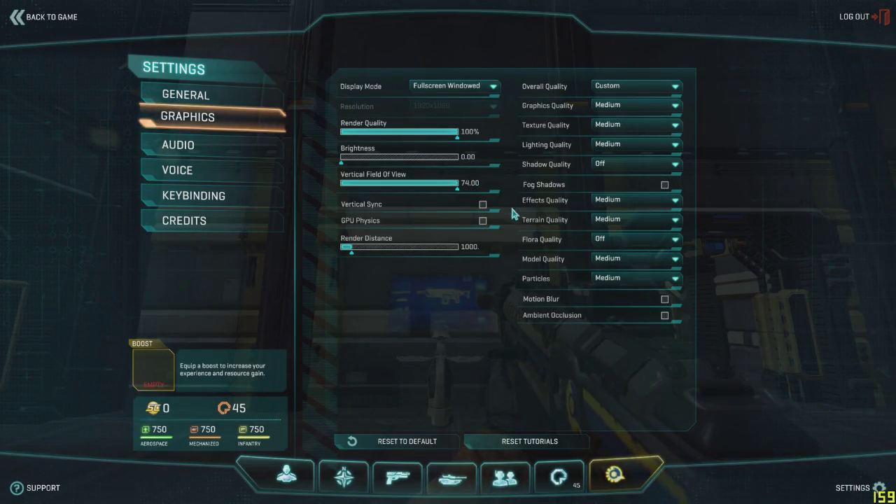
key("Escape")
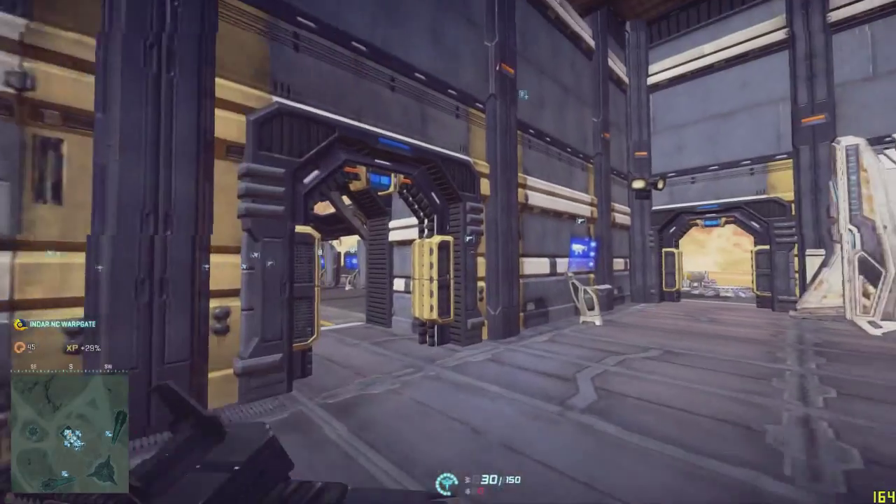
Set ADS mouse sensitivity to 0.04 on the General page and test it in-game
key("Escape")
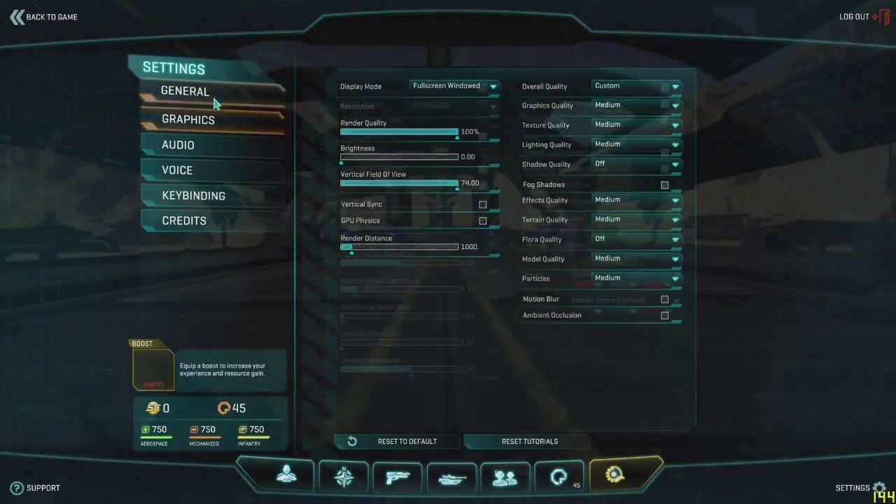
left_click(215, 95)
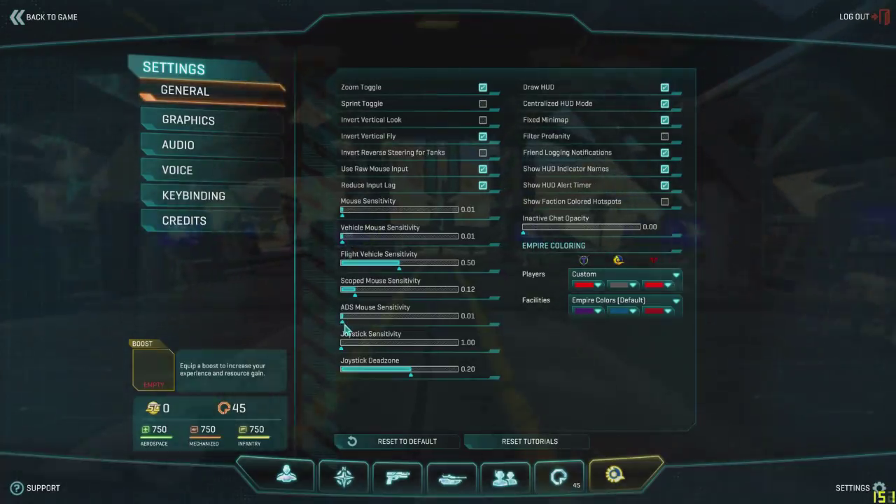
key("Escape")
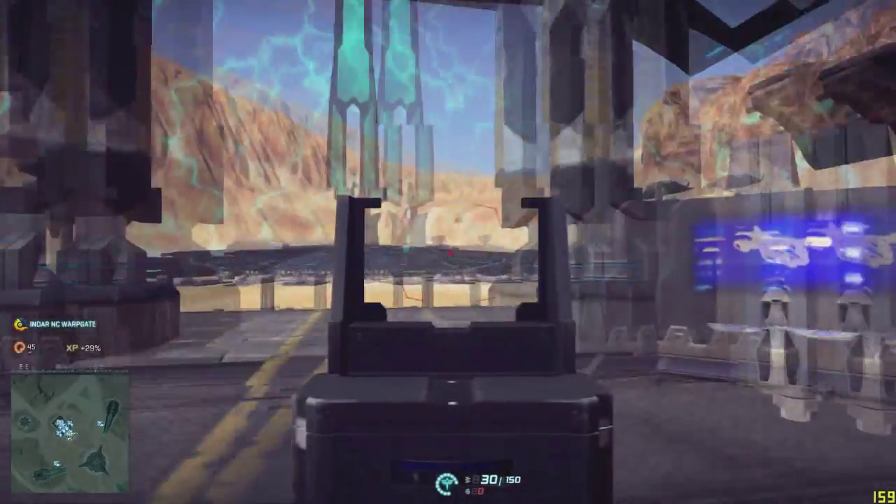
key("Escape")
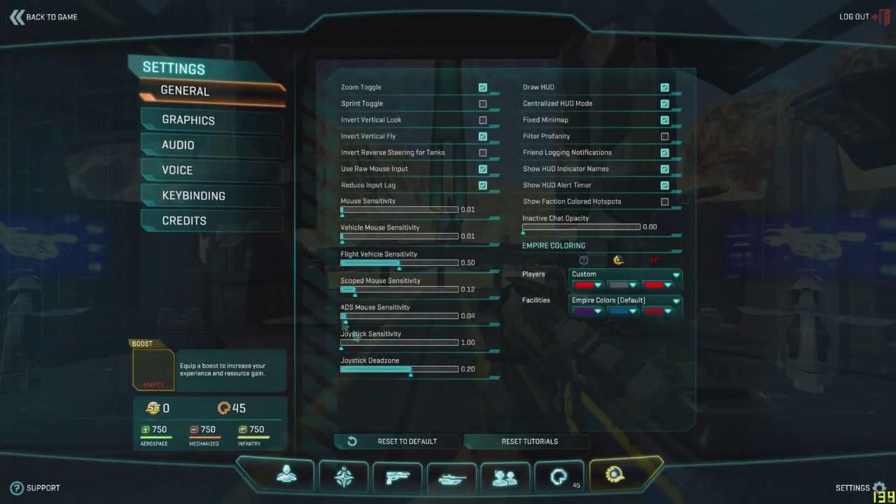
Test the sensitivity in-game by aiming down sights and firing the rifle while turning
key("Escape")
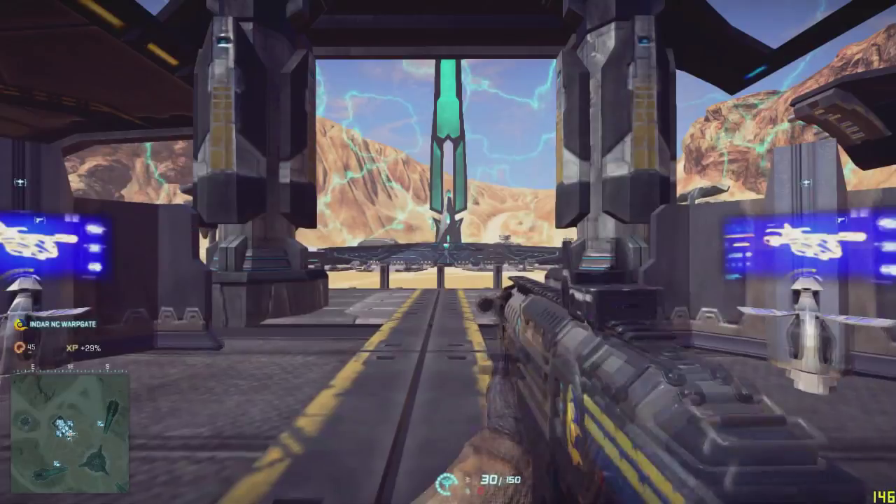
right_click(448, 252)
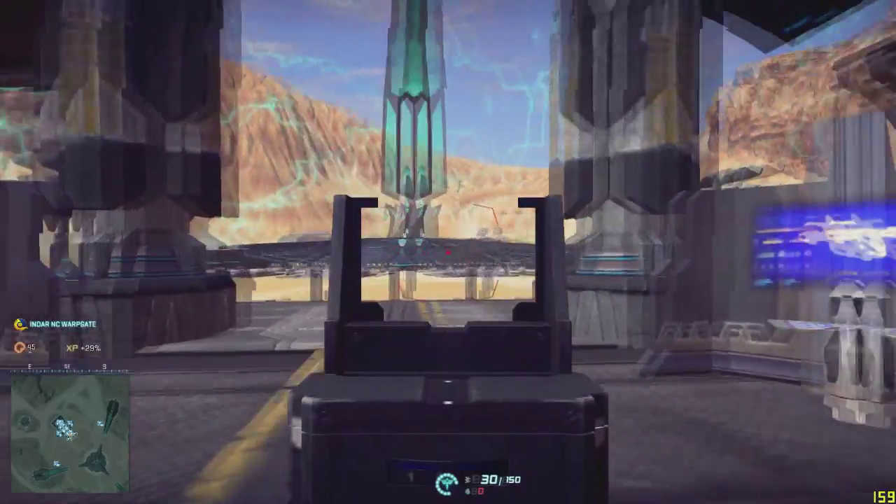
key("a")
right_click(448, 252)
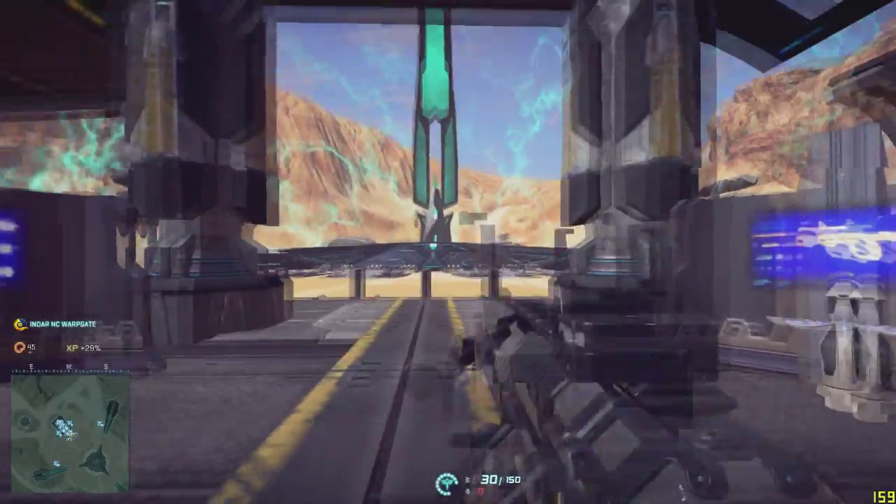
key("w")
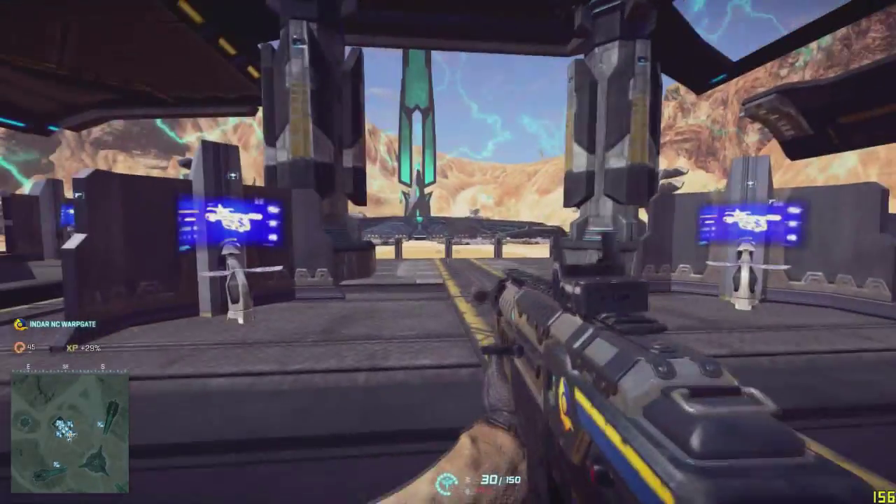
key("a")
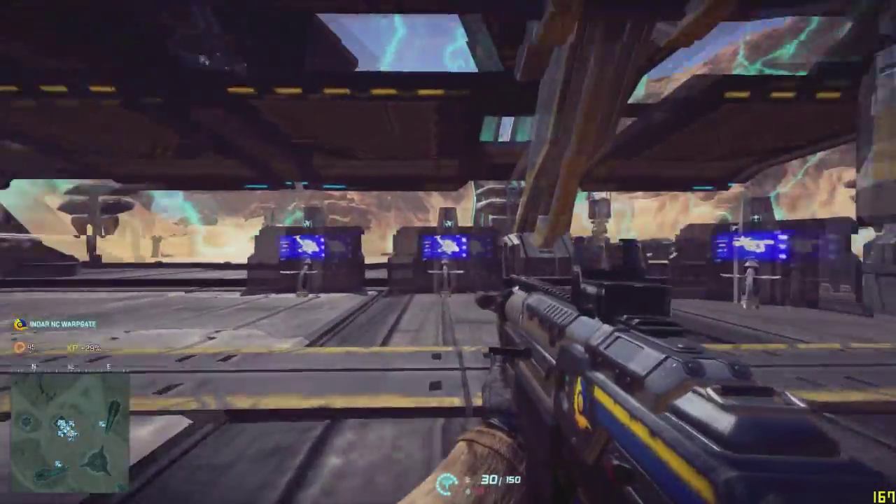
left_click(448, 252)
left_click_drag(448, 252, 448, 252)
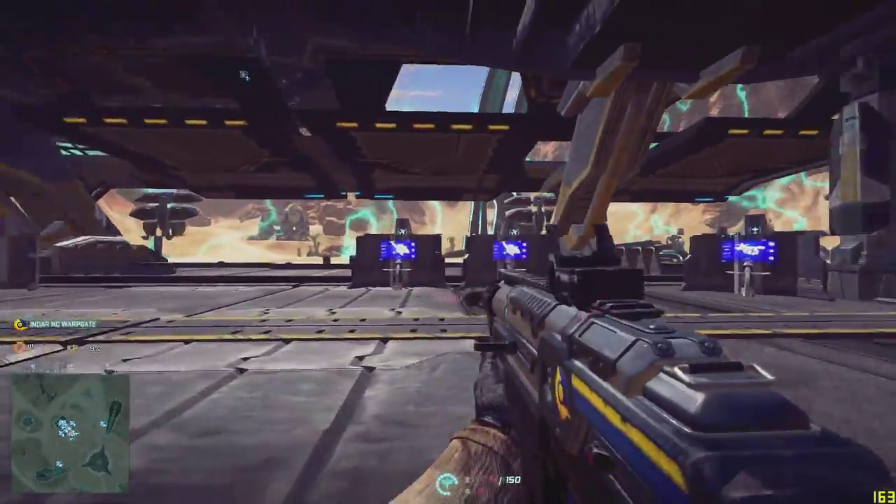
Reload and keep firing while turning right, then fire and reload the sidearm pistol
key("r")
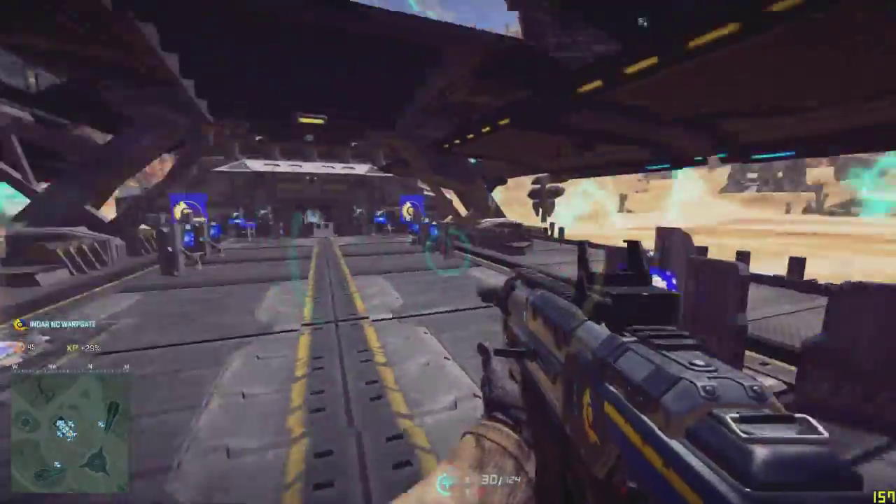
left_click(448, 252)
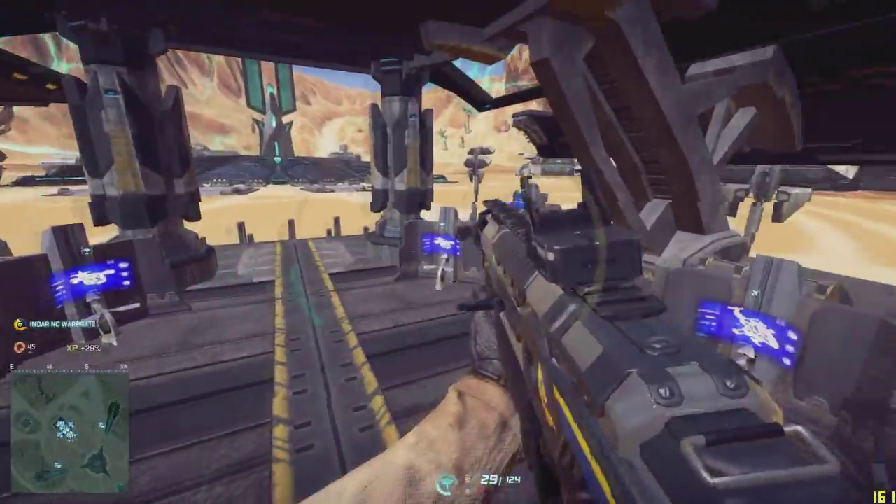
left_click_drag(448, 252, 448, 252)
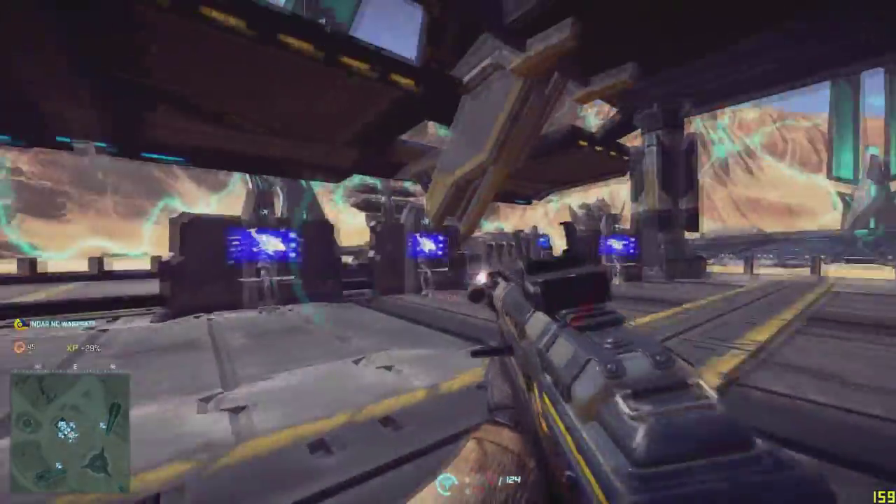
key("r")
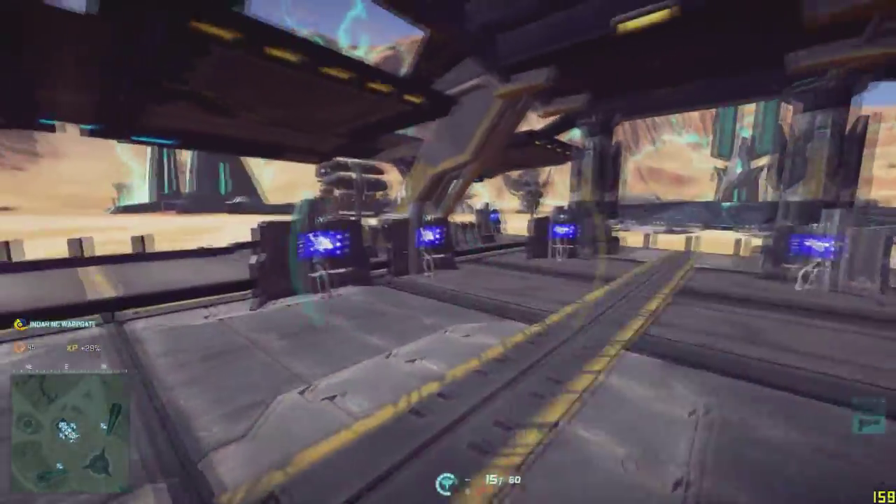
left_click_drag(448, 252, 448, 252)
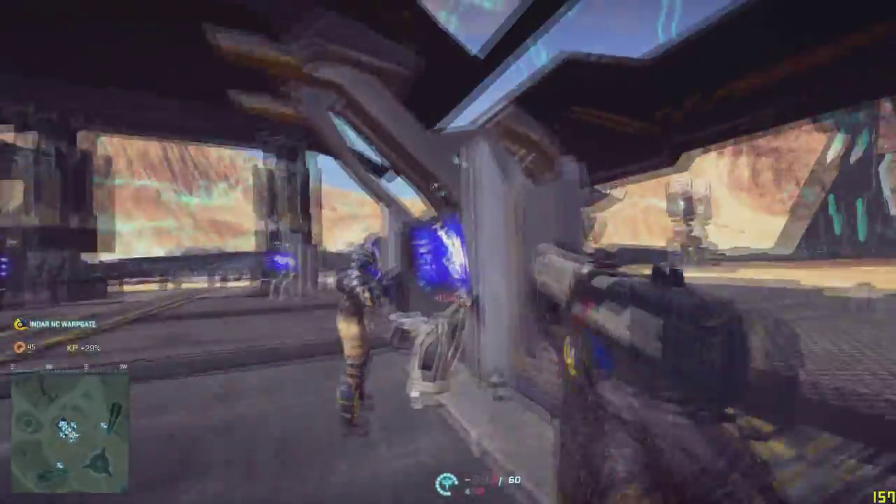
key("r")
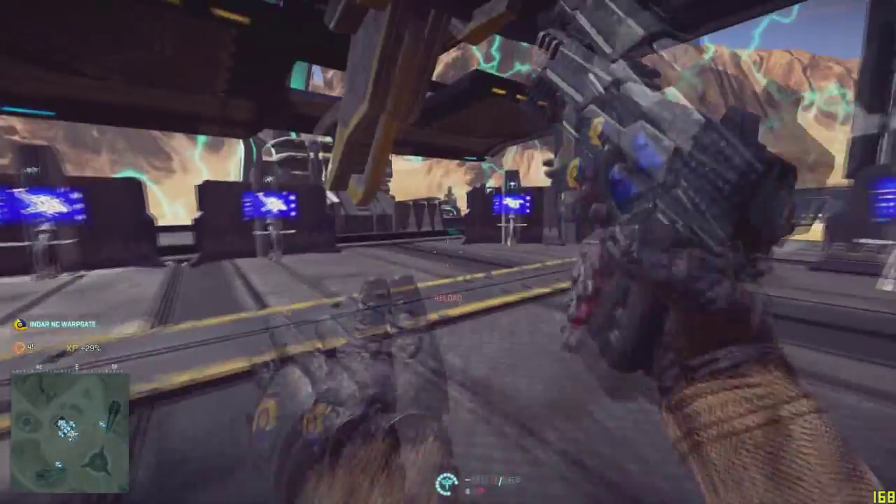
key("w")
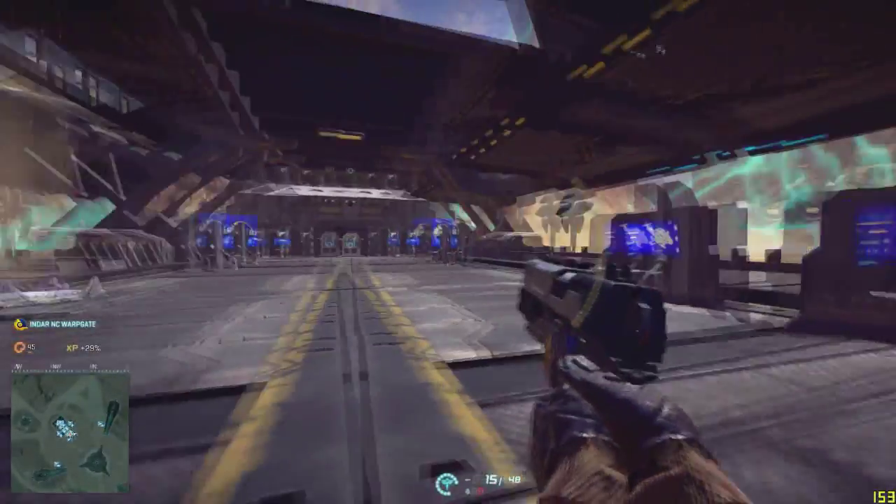
Reach the Graphics settings through the deployment map and expand the Display Mode list
key("m")
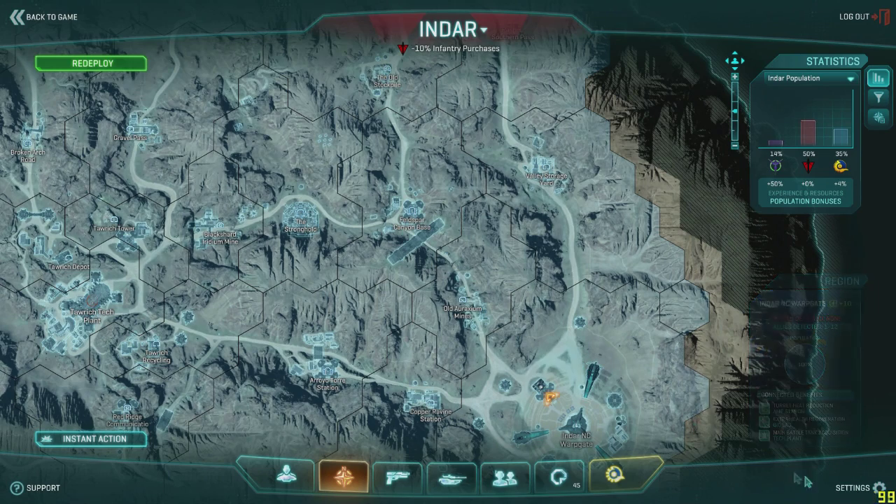
left_click(851, 488)
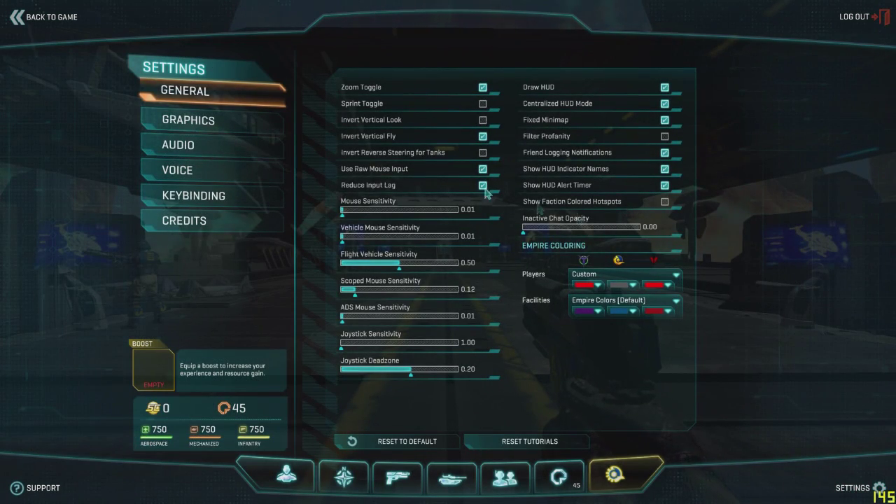
left_click(238, 123)
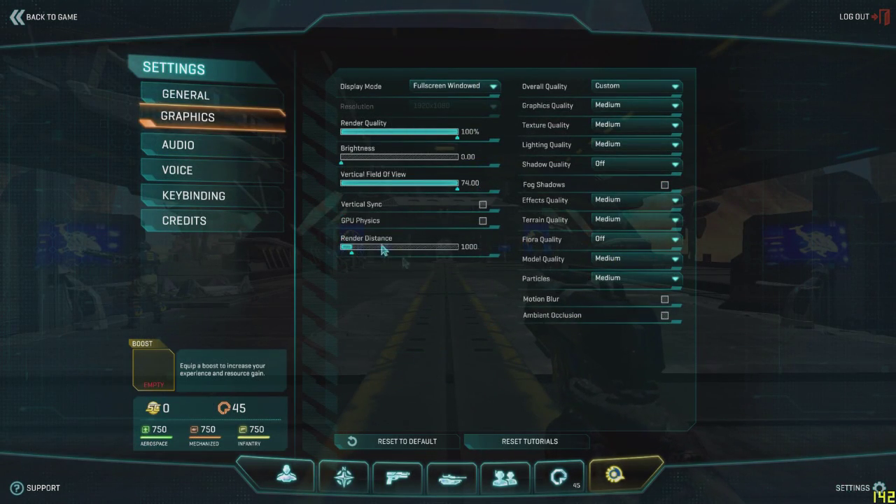
left_click(453, 86)
Choose Windowed display mode, then switch to the Razer configurator and close it
left_click(434, 98)
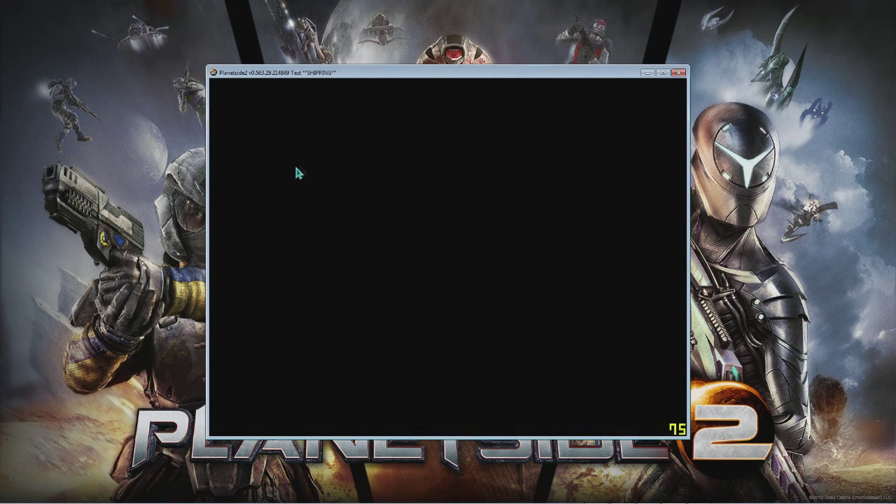
key("alt+Tab")
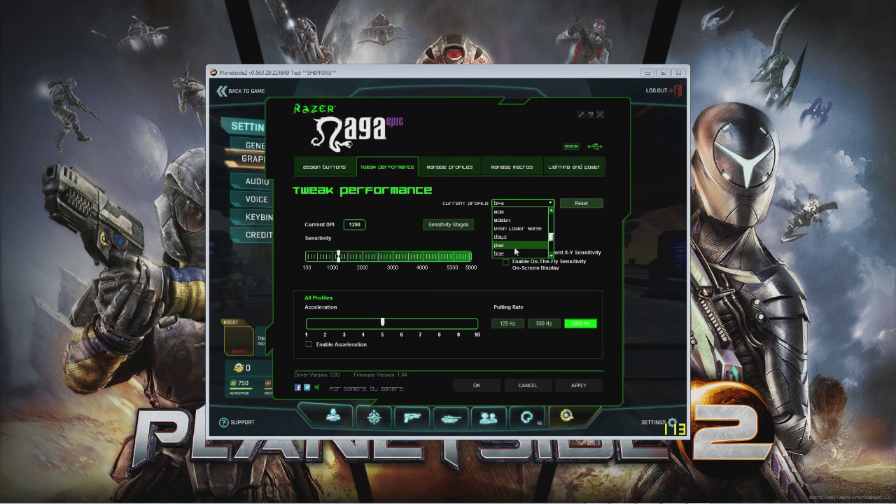
left_click(332, 90)
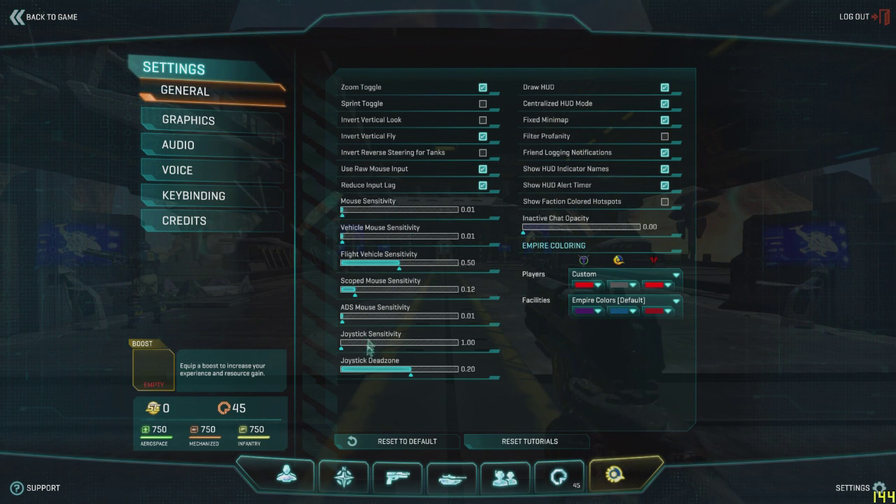
Set Display Mode to Windowed again on the Graphics tab
left_click(226, 122)
left_click(454, 85)
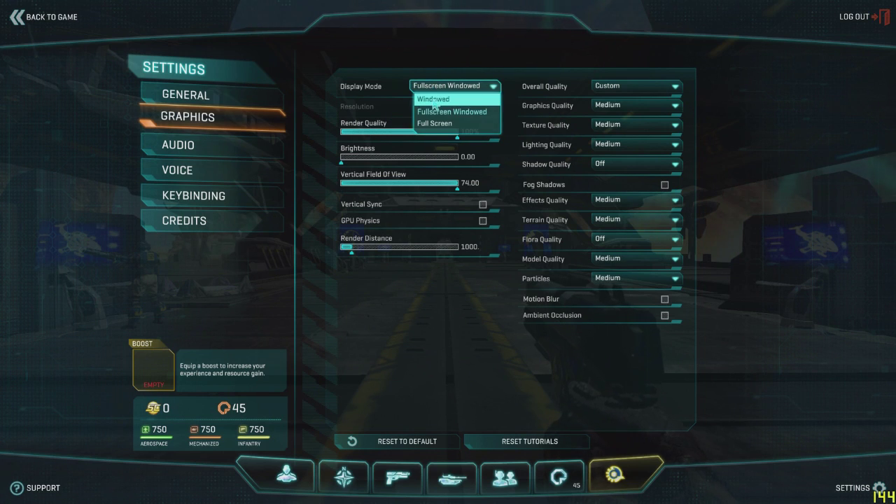
left_click(434, 98)
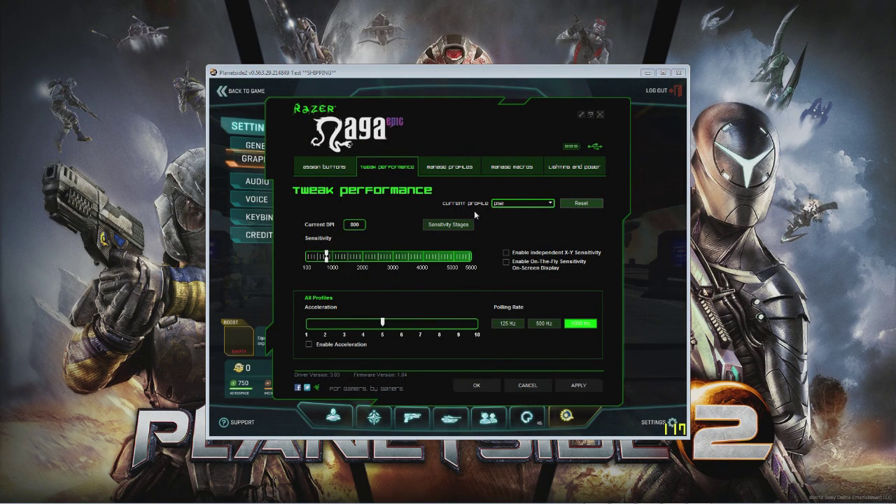
Confirm the ps2 profile is linked to PlanetSide2.exe in Manage Profiles, then OK
left_click(449, 167)
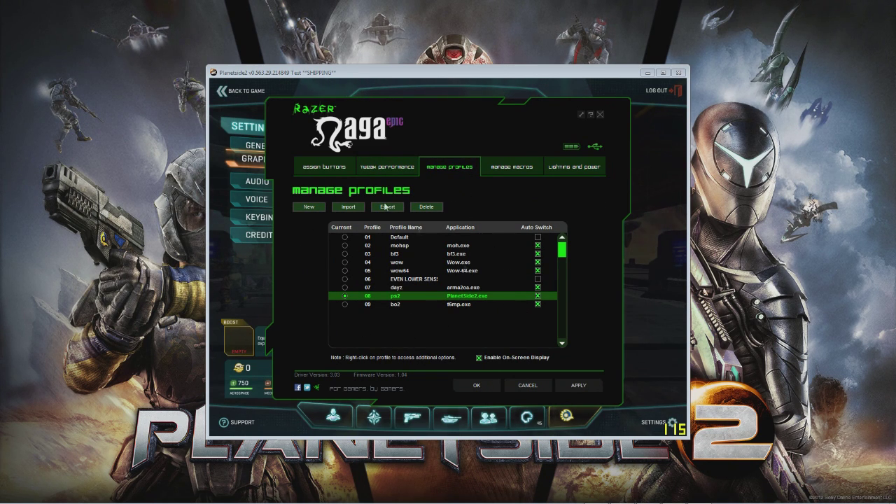
left_click(471, 385)
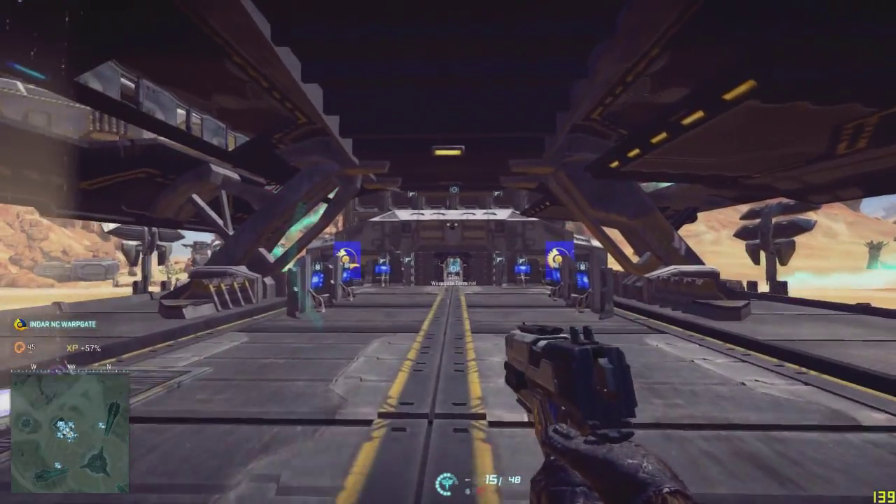
Walk through the warpgate corridor up to the upper level, firing the rifle at targets
key("w")
key("w")
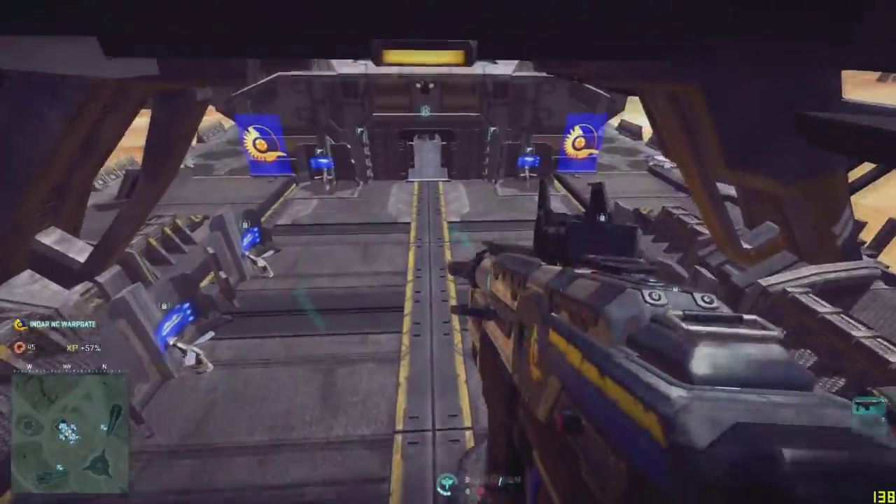
key("w")
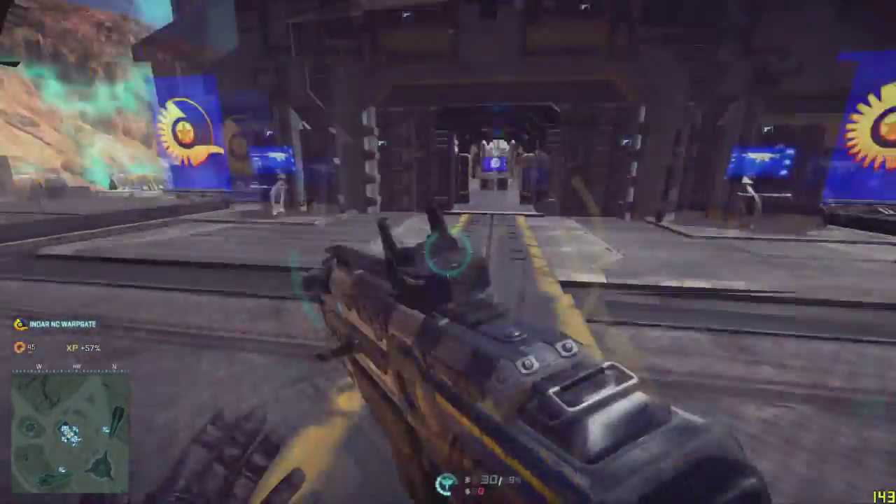
left_click(448, 252)
left_click(448, 252)
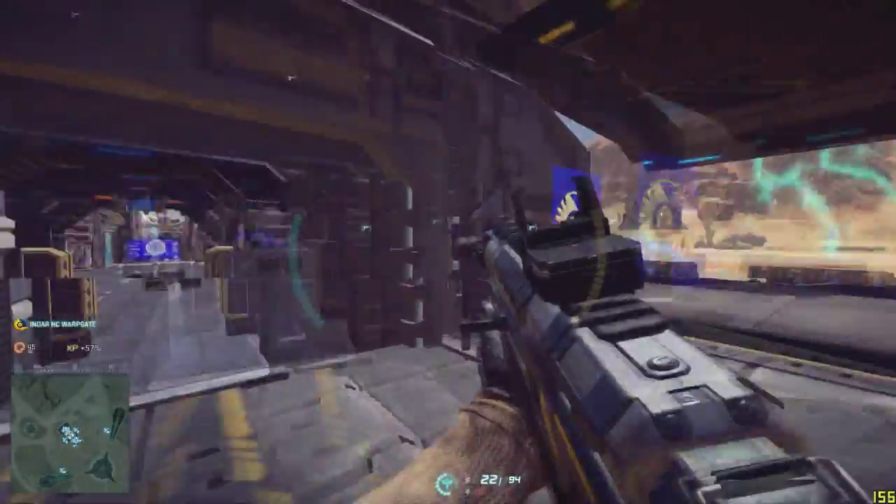
key("w")
key("w")
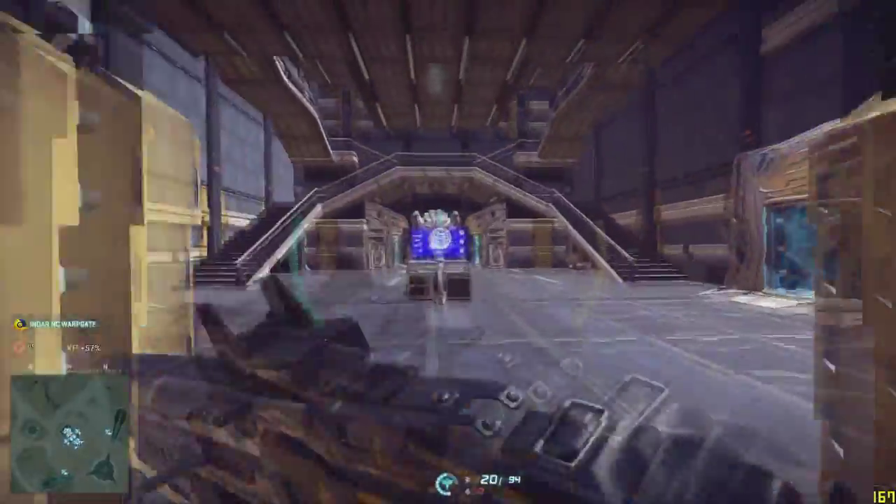
left_click(448, 252)
key("w")
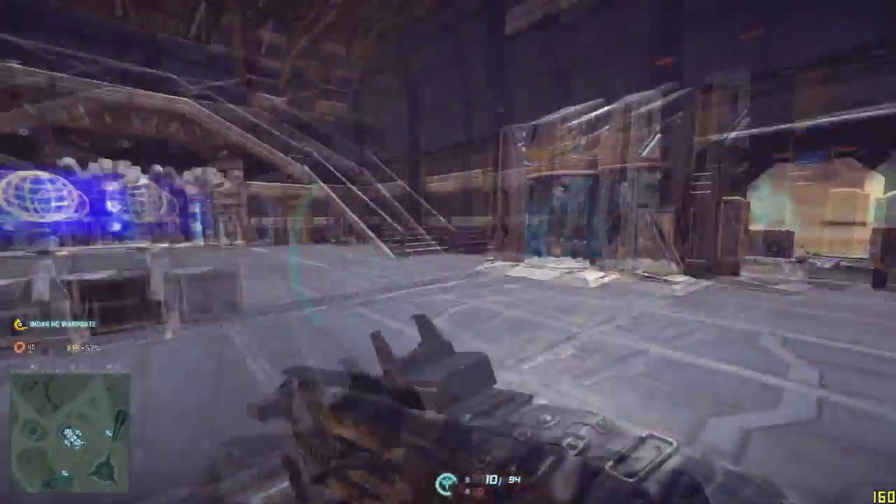
left_click(448, 252)
Switch to the pistol, fire and reload it, then walk into the hall firing
key("w")
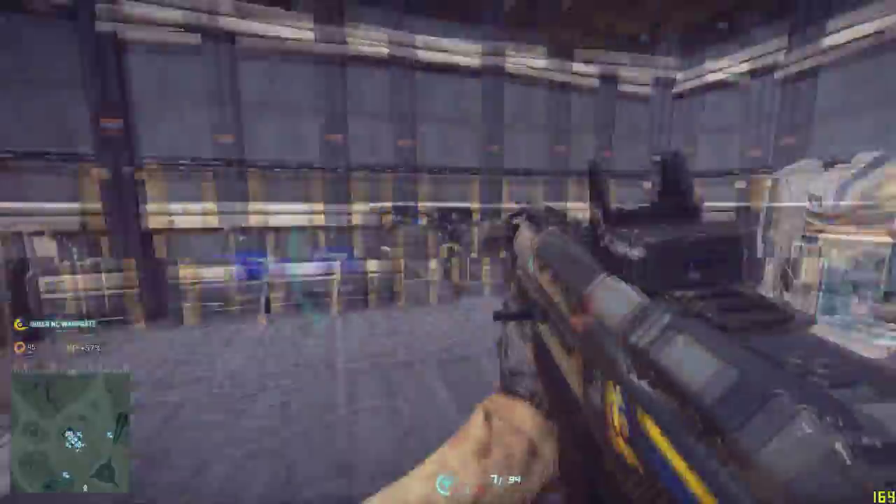
key("2")
key("w")
left_click(448, 252)
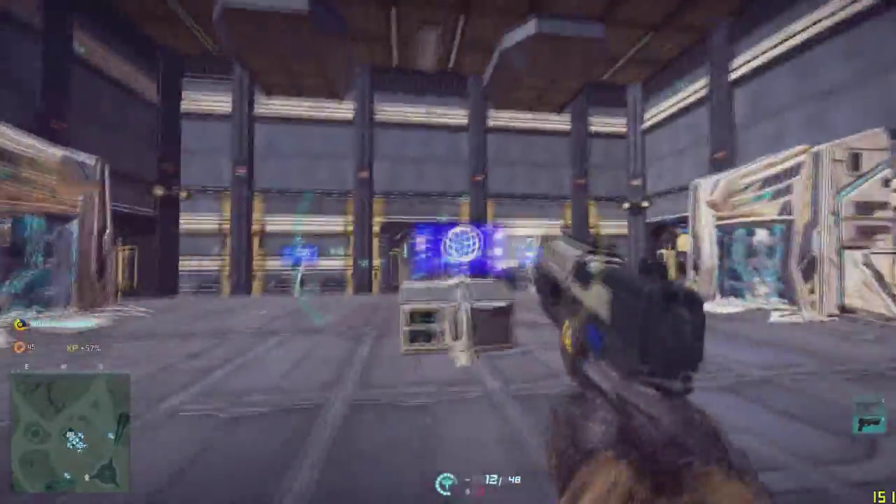
left_click(448, 252)
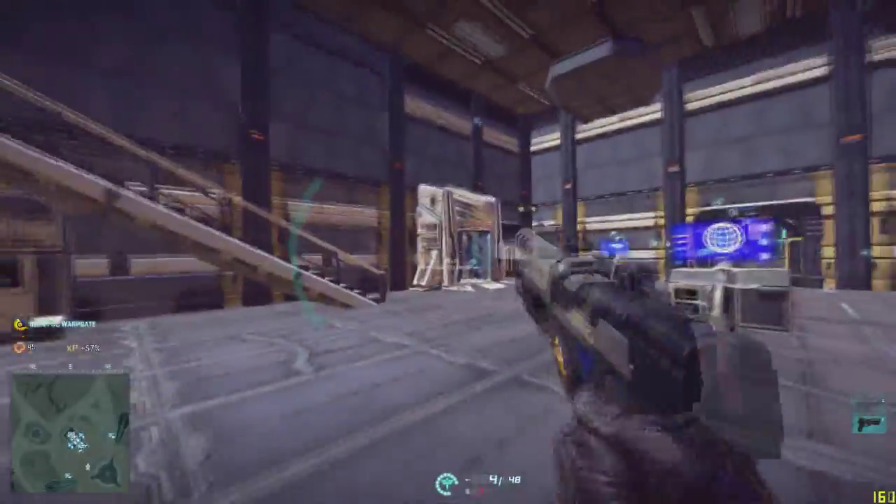
key("w")
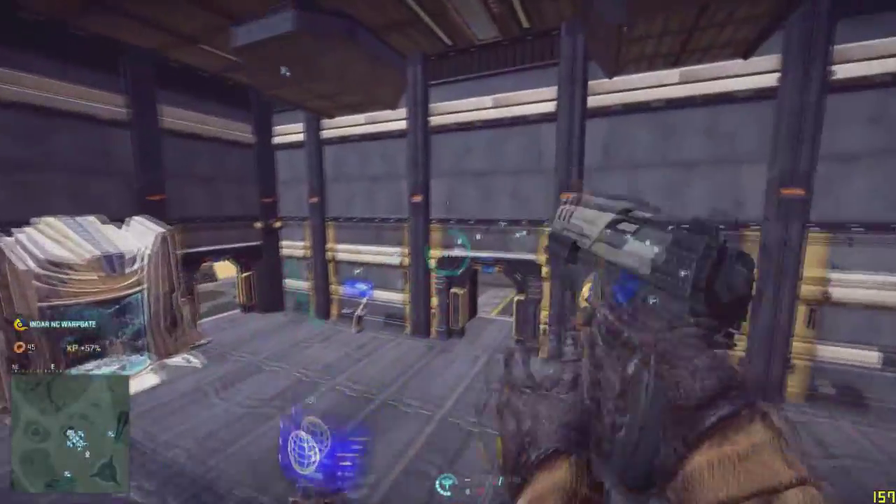
key("r")
key("w")
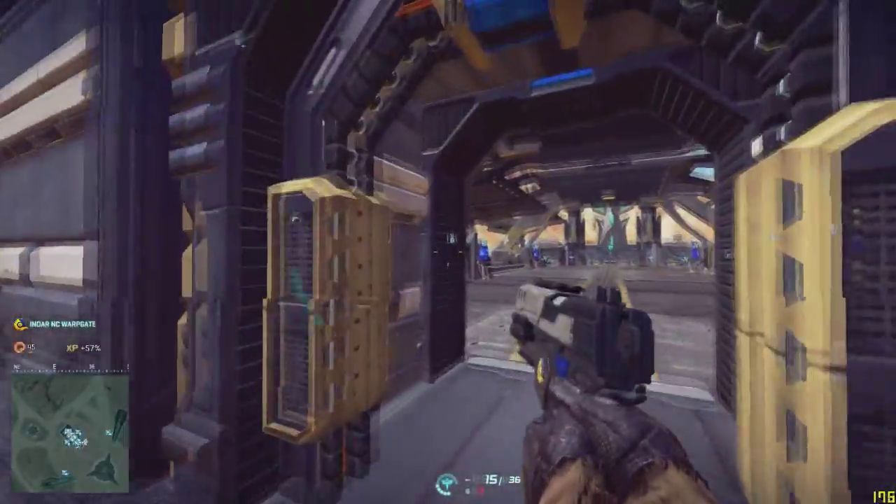
key("w")
left_click(448, 252)
left_click(448, 252)
left_click(448, 252)
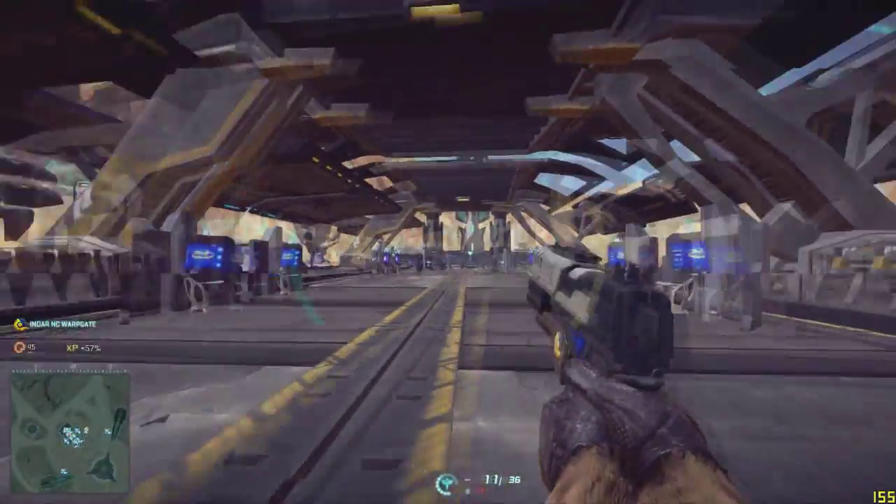
Empty the pistol while turning down the hall, reload, walk on, and fire the rifle
key("w")
left_click(448, 252)
left_click(448, 252)
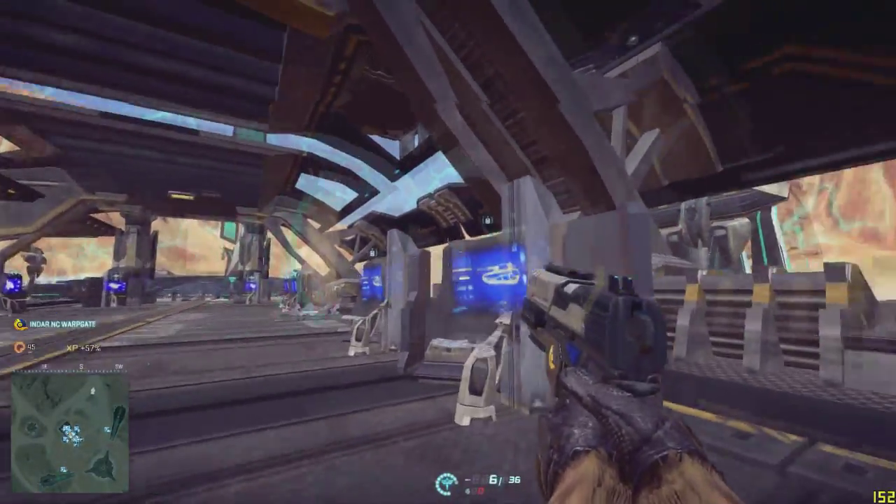
key("w")
left_click(448, 252)
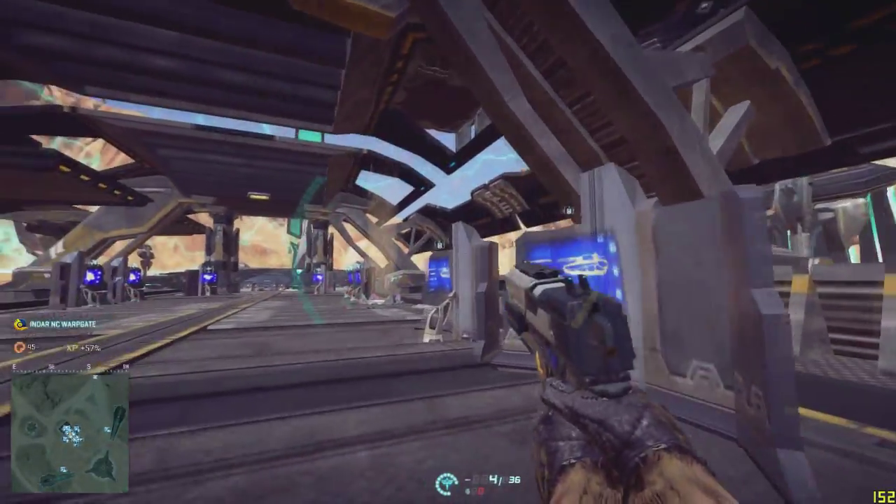
left_click(448, 252)
key("r")
key("w")
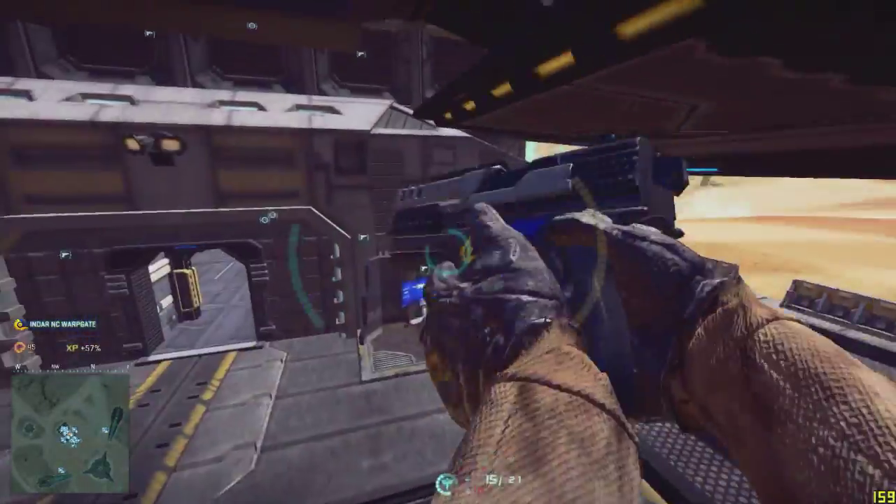
key("w")
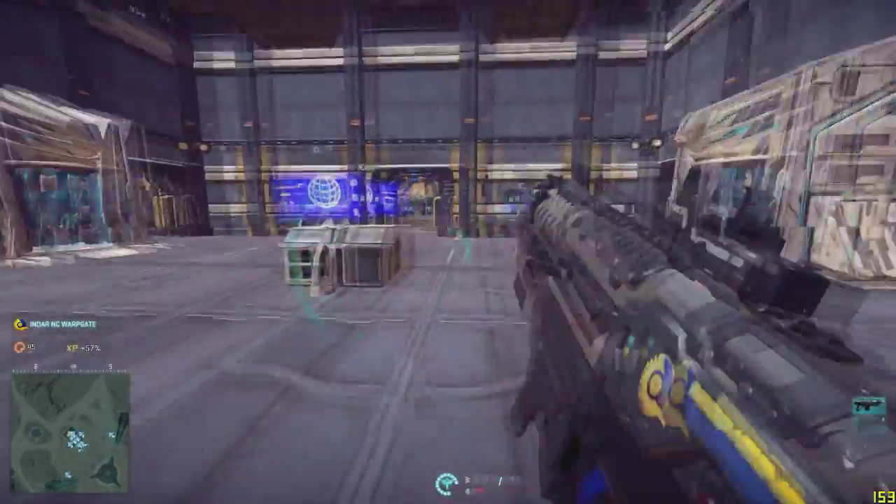
left_click(448, 252)
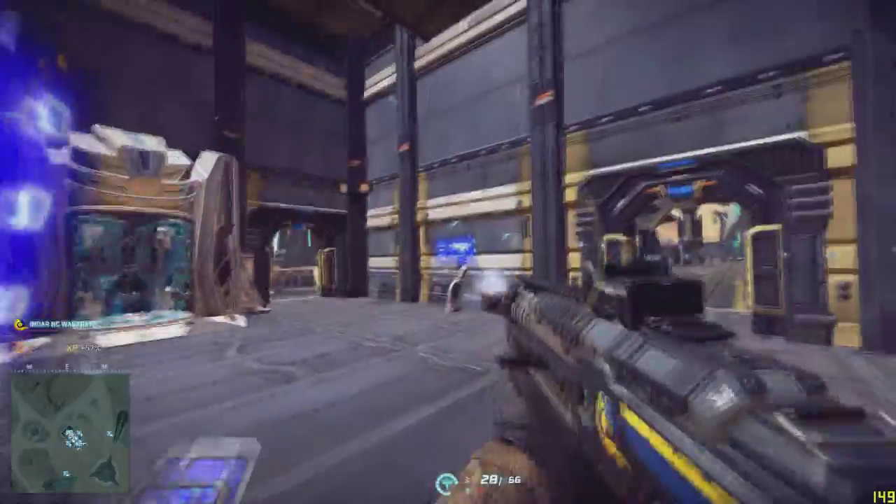